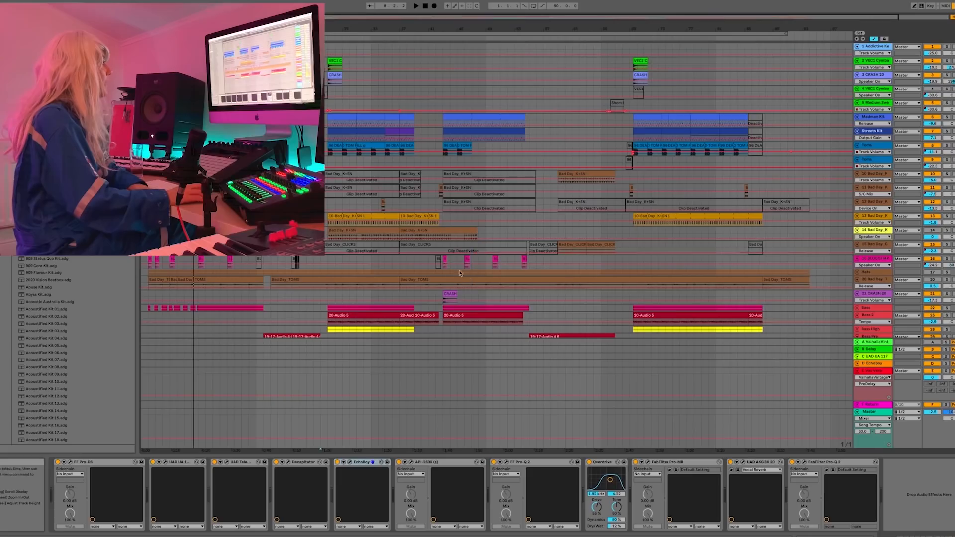
Unfold and enlarge the Vox Main track and zoom the timeline in on its lead vocal clips.
scroll(451, 247, down, 10)
scroll(451, 248, up, 4)
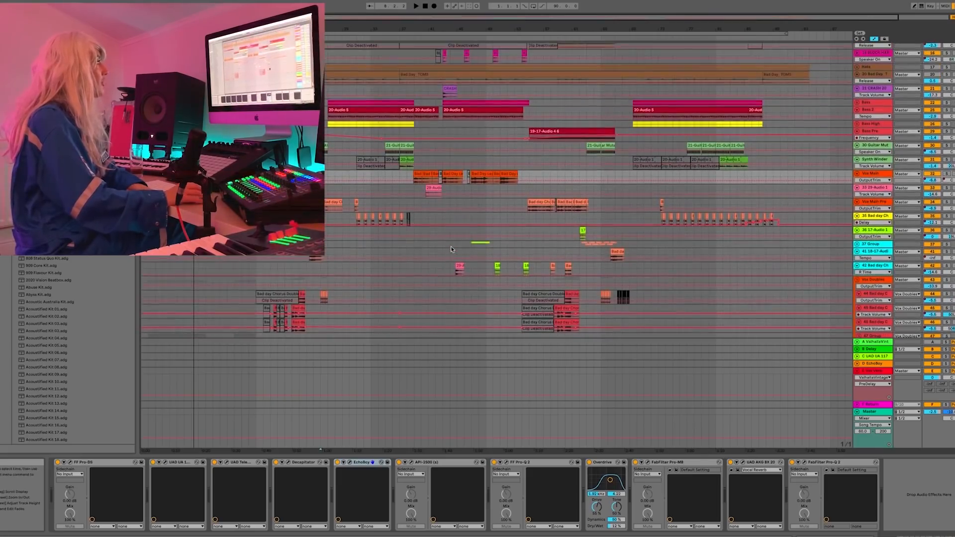
click(879, 174)
click(856, 174)
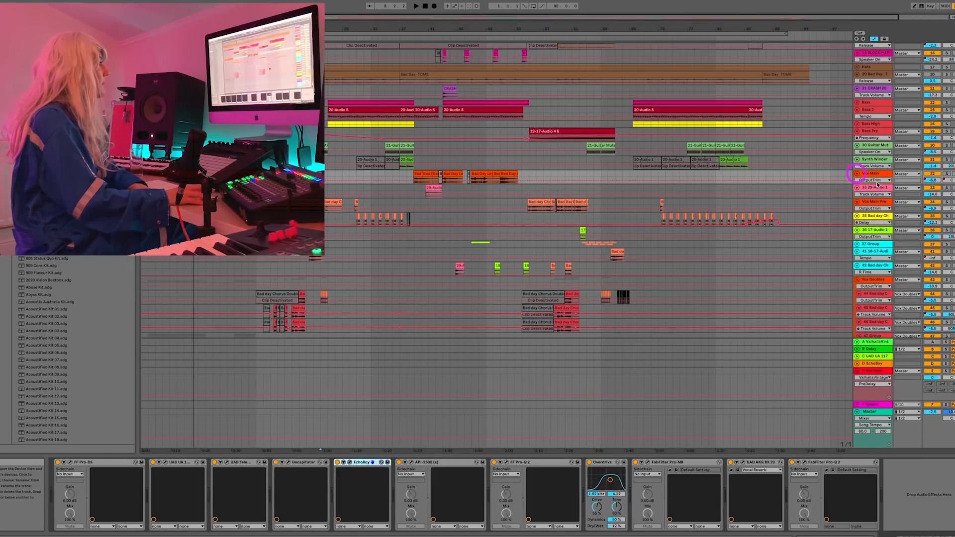
drag(876, 183, 885, 231)
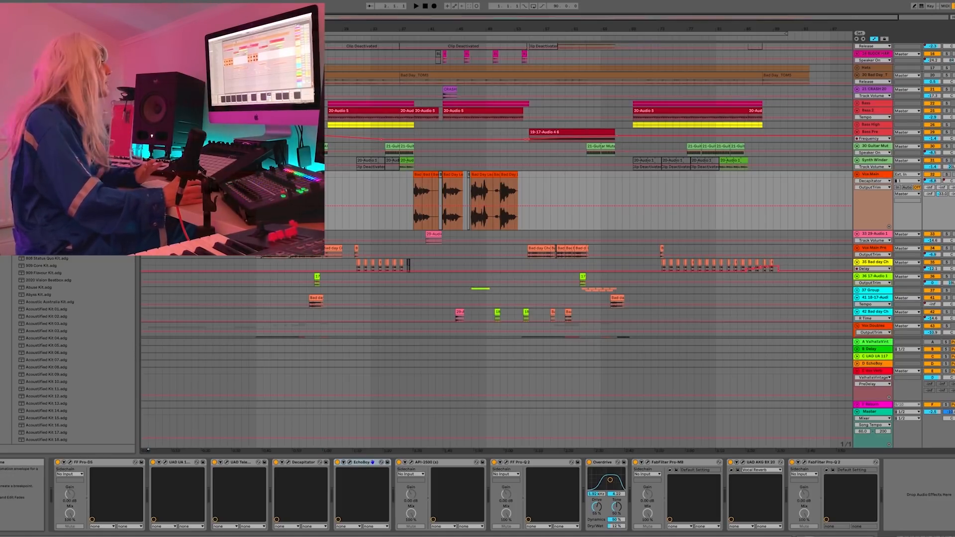
drag(144, 29, 143, 151)
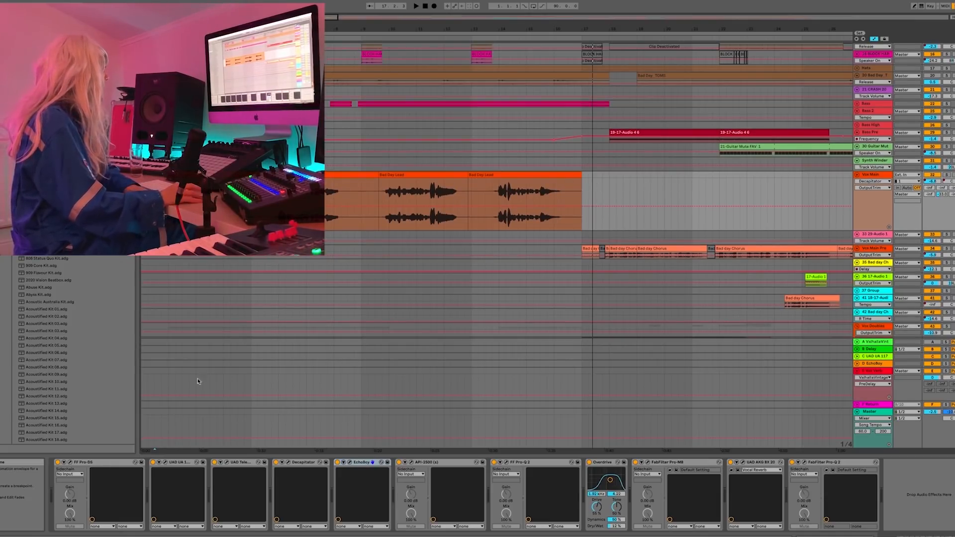
Go through the effects in the Vox Main device chain up to the final FabFilter Pro-Q 2.
click(180, 462)
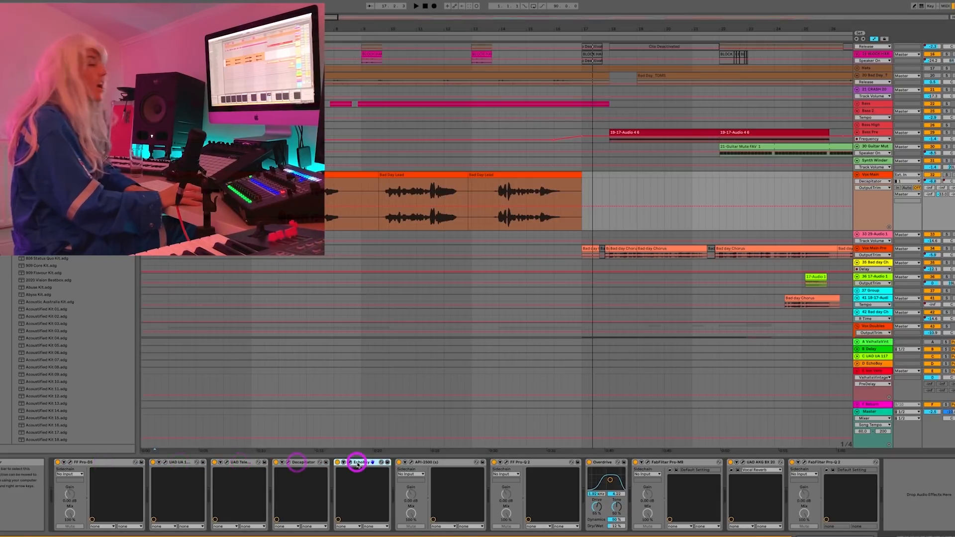
click(429, 463)
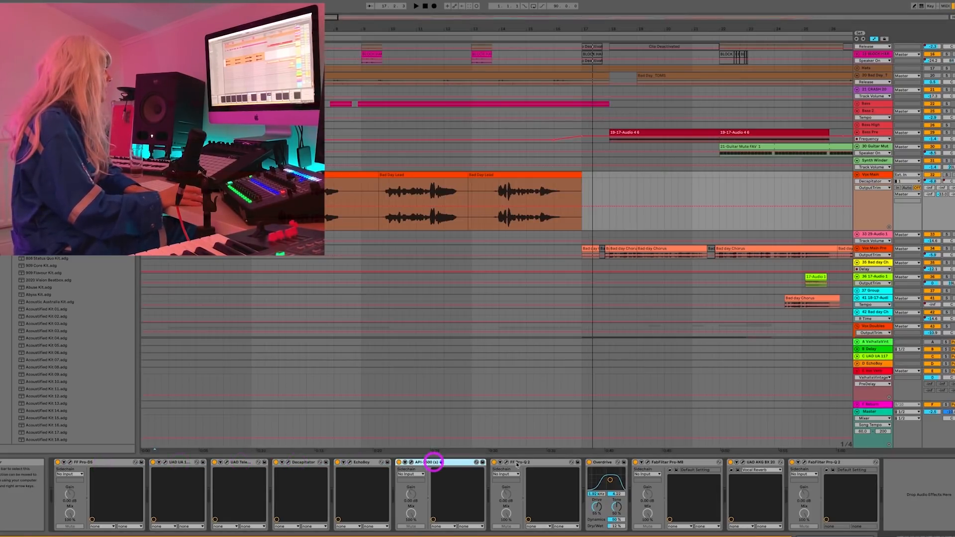
click(530, 463)
click(602, 462)
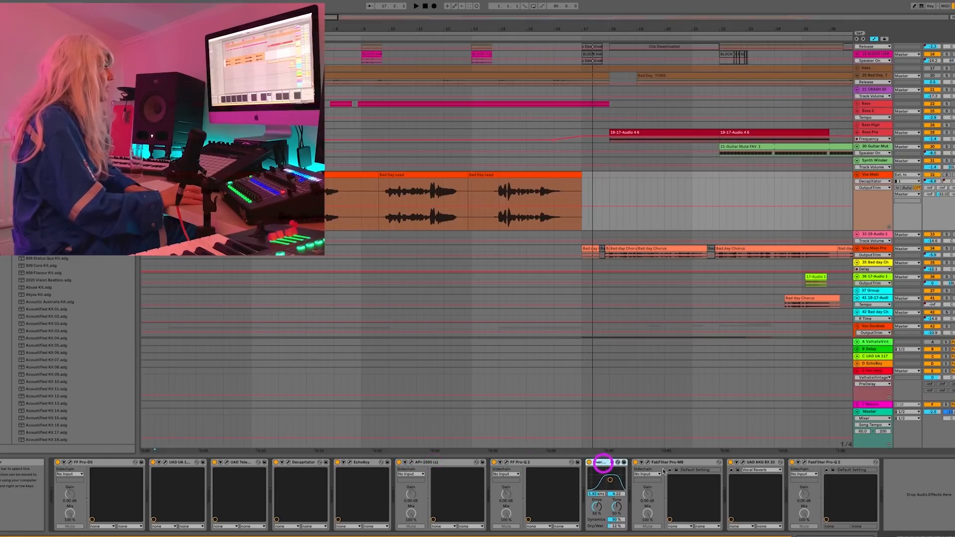
click(832, 463)
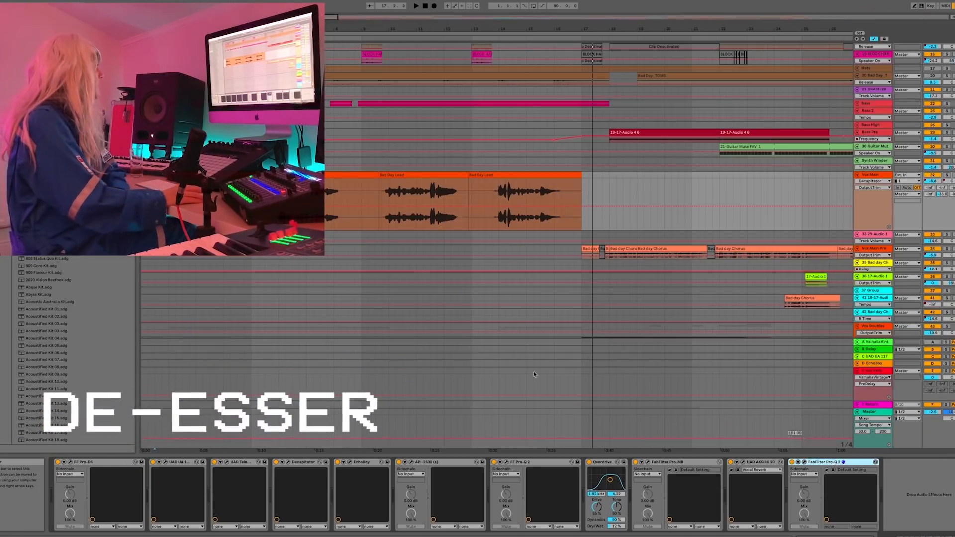
Open the FF Pro-DS de-esser on Vox Main and load its Single Vocal preset Female Wide Band.
click(71, 464)
drag(459, 257, 505, 248)
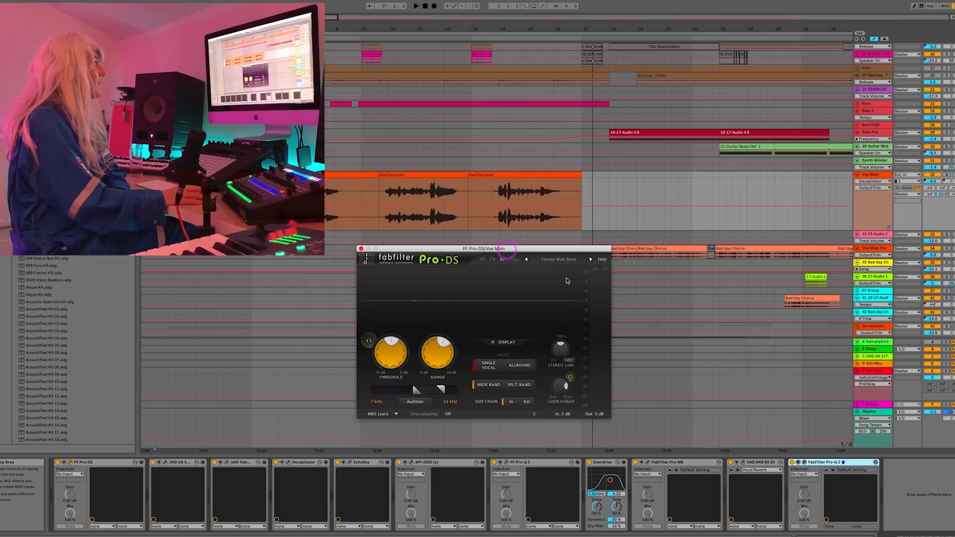
click(564, 260)
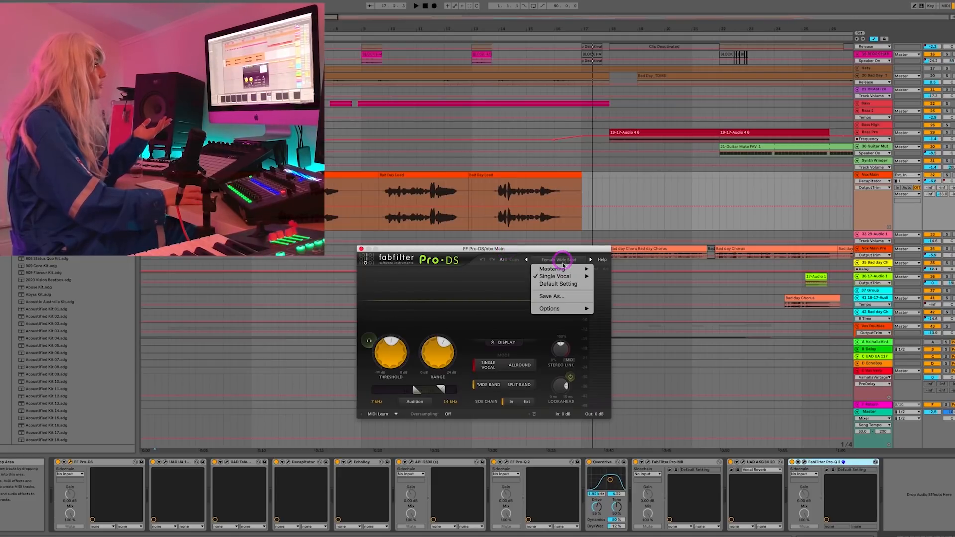
mouse_move(564, 278)
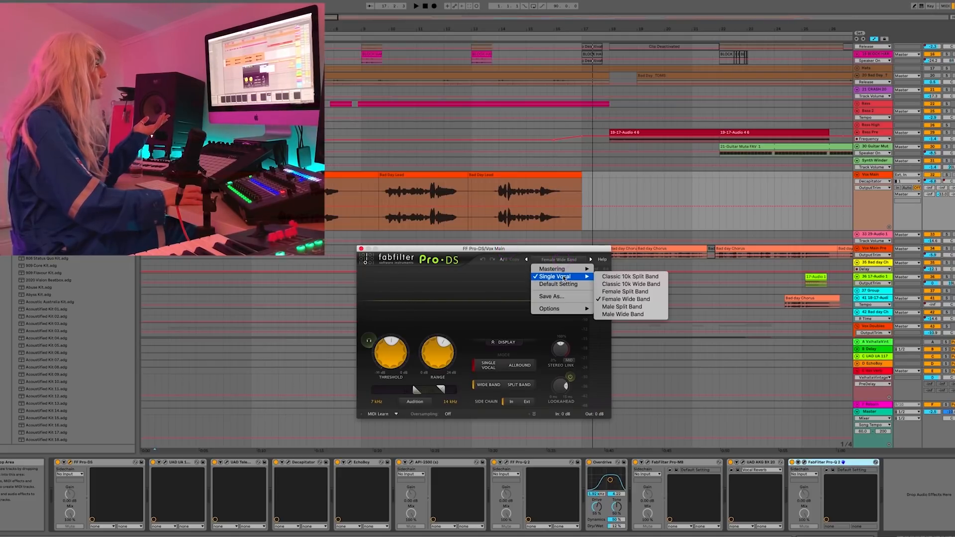
click(630, 299)
Bypass every effect in the Vox Main device chain and play the dry vocal.
click(792, 462)
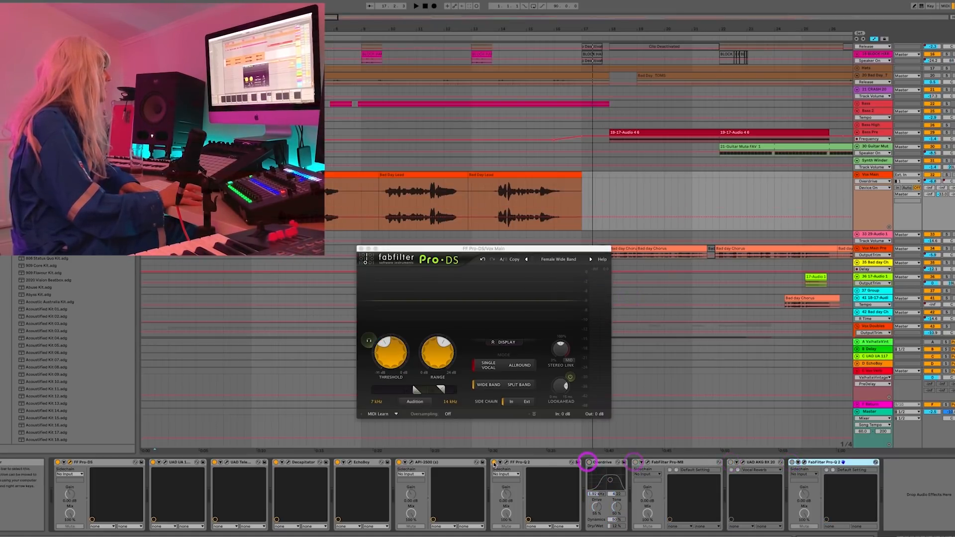
click(338, 463)
click(276, 463)
click(215, 463)
click(153, 463)
click(58, 463)
click(170, 204)
key(space)
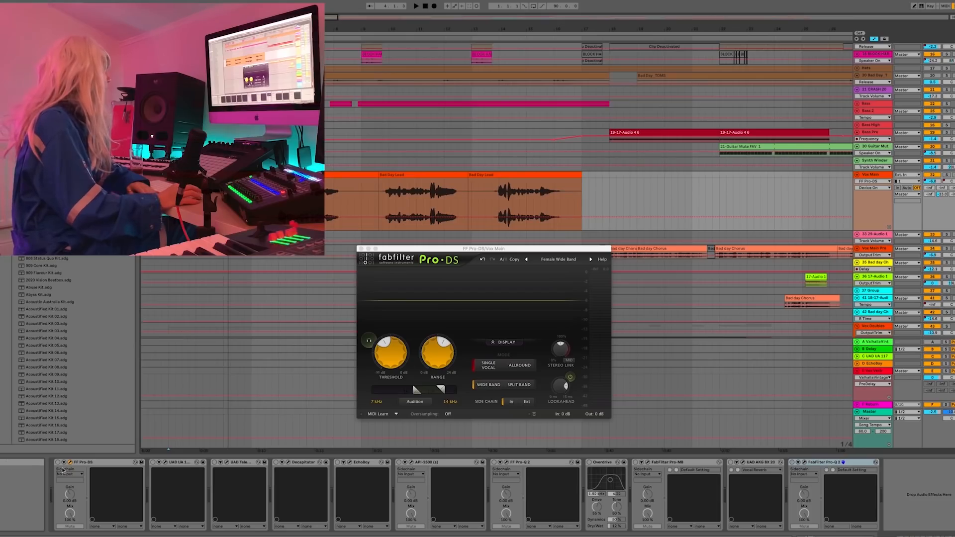
Lower the upper detection frequency of the Pro-DS to about 13 kHz and close the plug-in window.
mouse_move(393, 349)
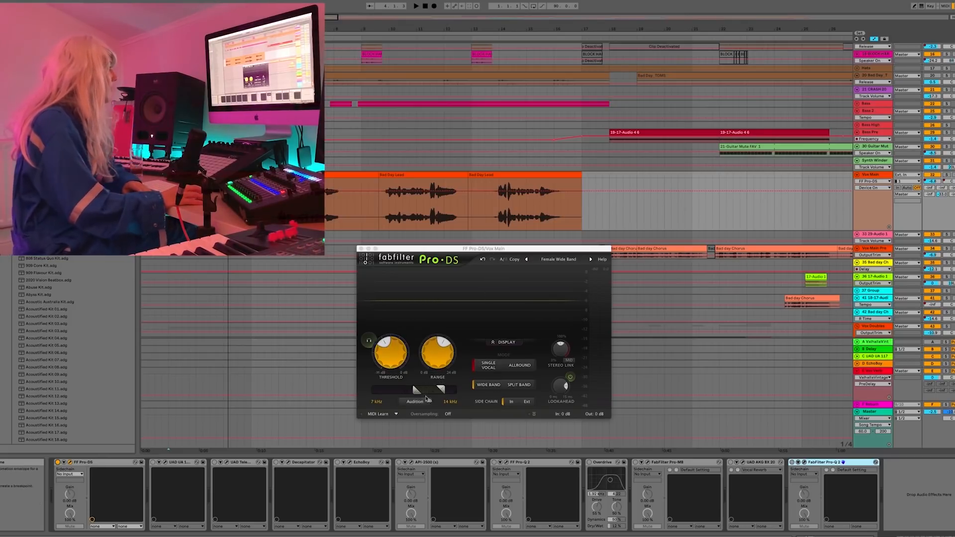
mouse_move(416, 391)
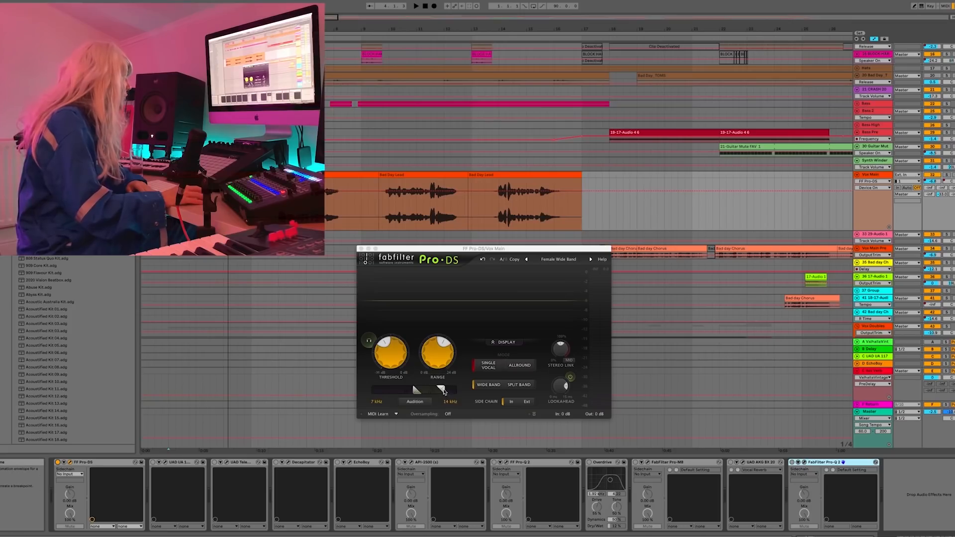
drag(444, 392, 437, 394)
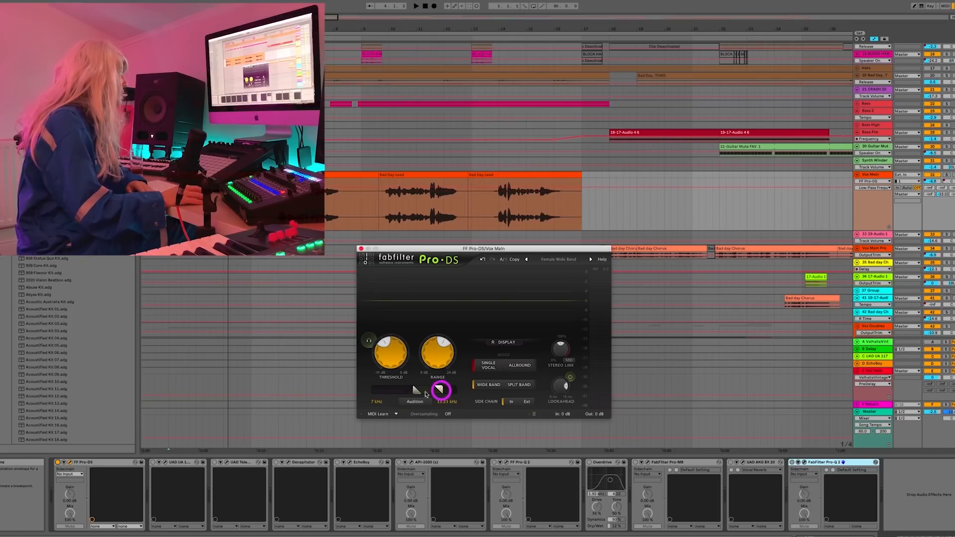
click(361, 249)
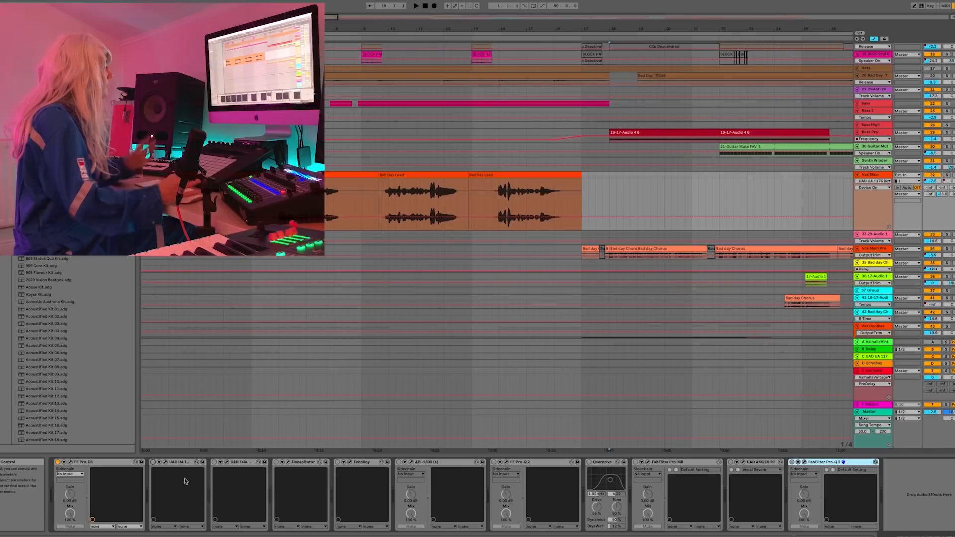
Enable the UAD UA 1176 and UAD Teletronix compressors on Vox Main and view each one's settings.
click(166, 463)
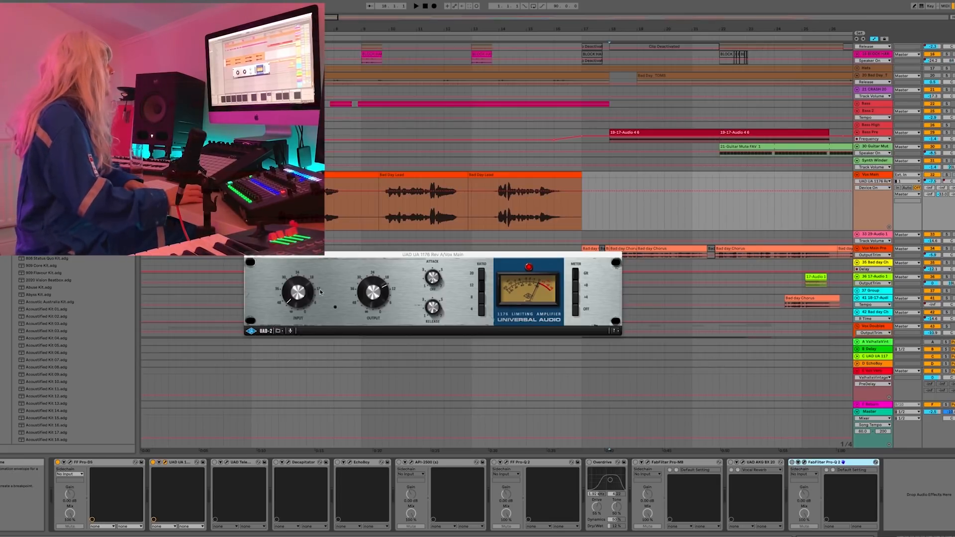
click(248, 256)
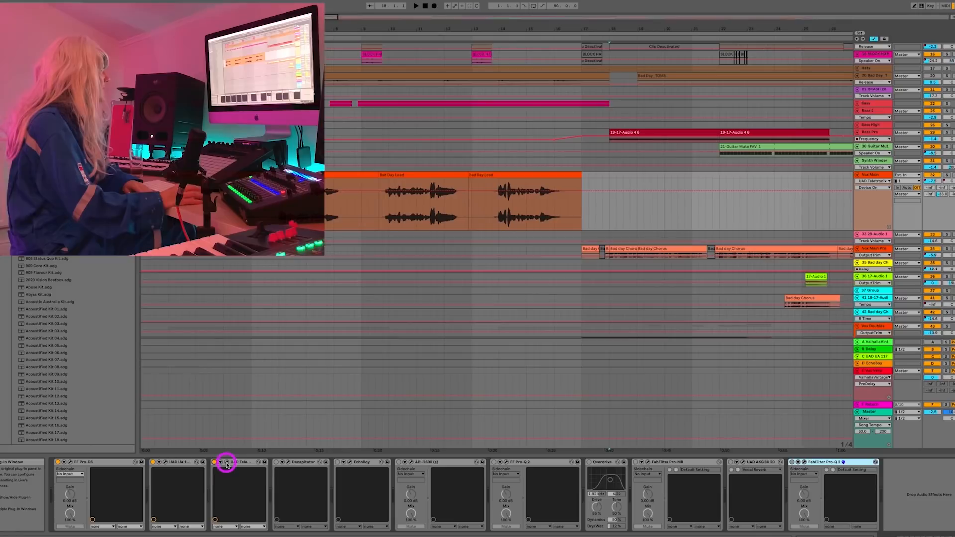
click(227, 465)
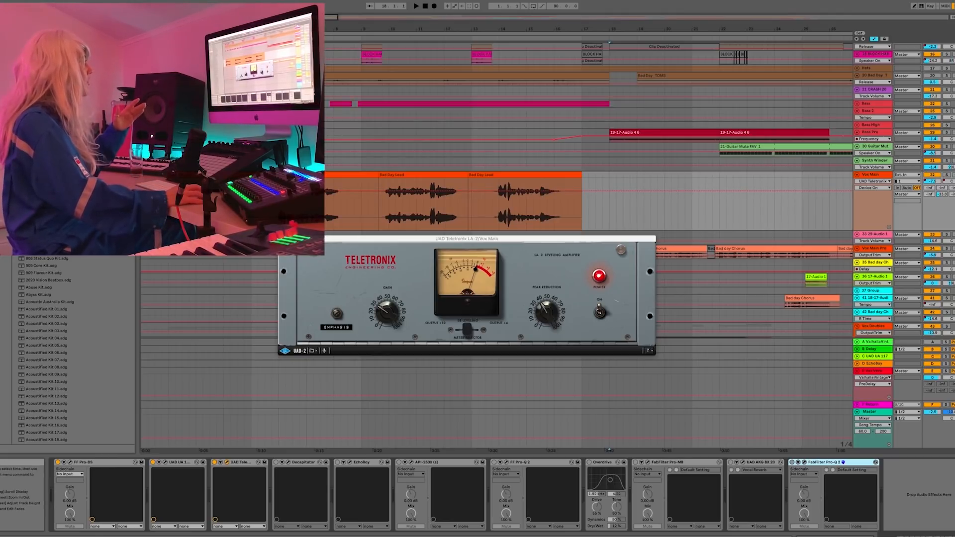
Audition the compressed vocal, close the Teletronix window and solo the Vox Main track for playback.
click(175, 204)
key(space)
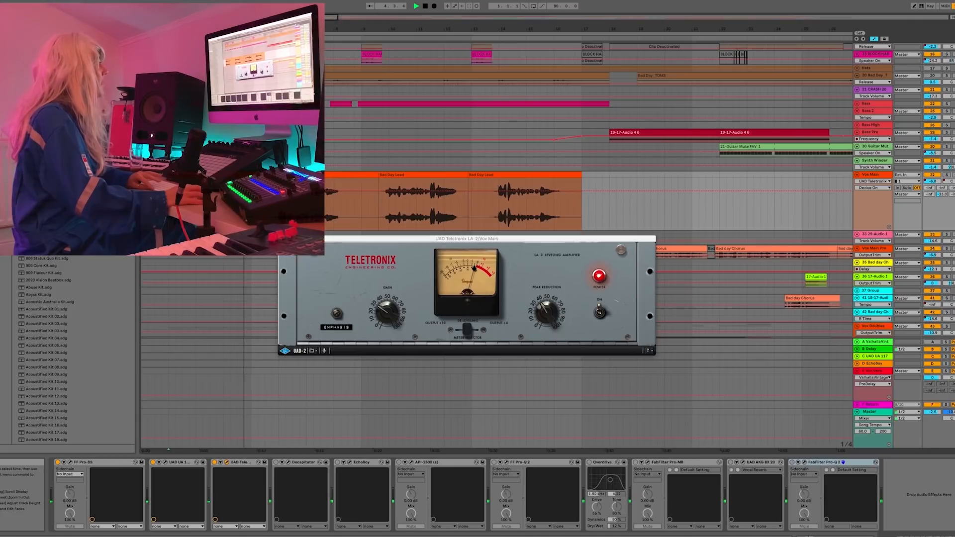
click(283, 239)
key(space)
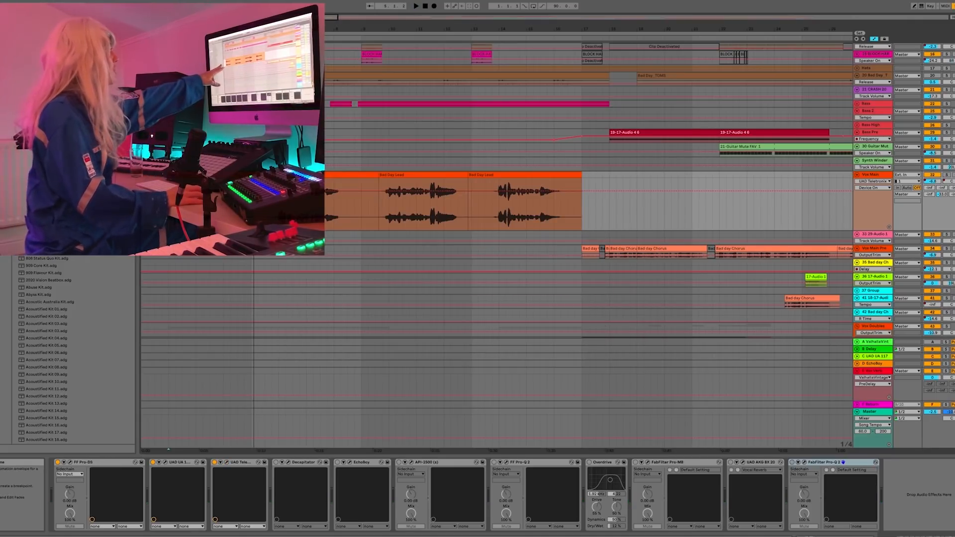
click(948, 174)
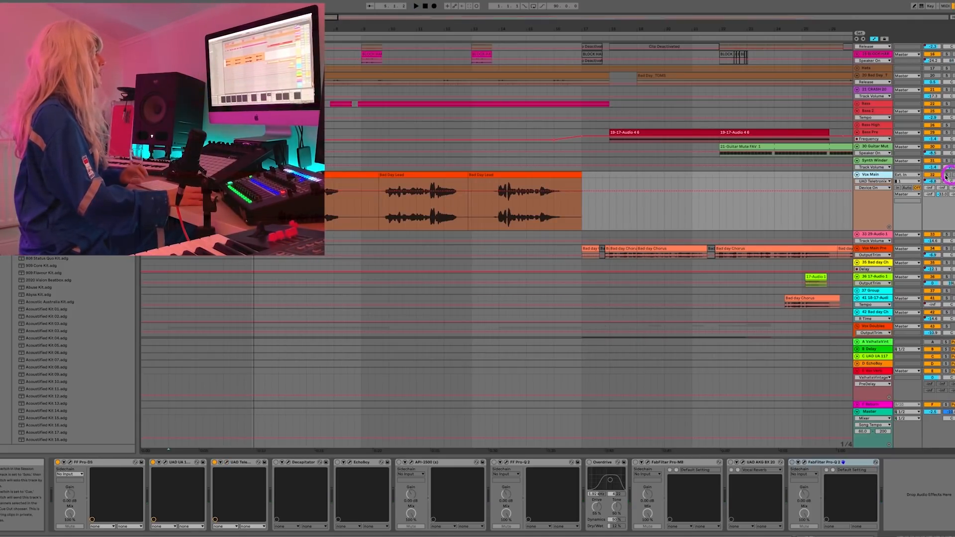
key(space)
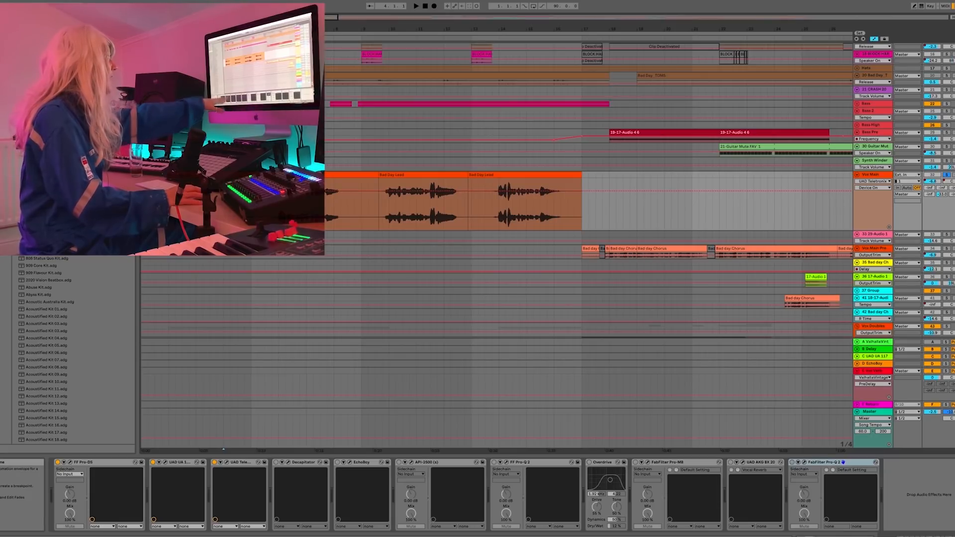
Enable the API-2500 compressor on Vox Main and view its settings before closing its window.
click(399, 463)
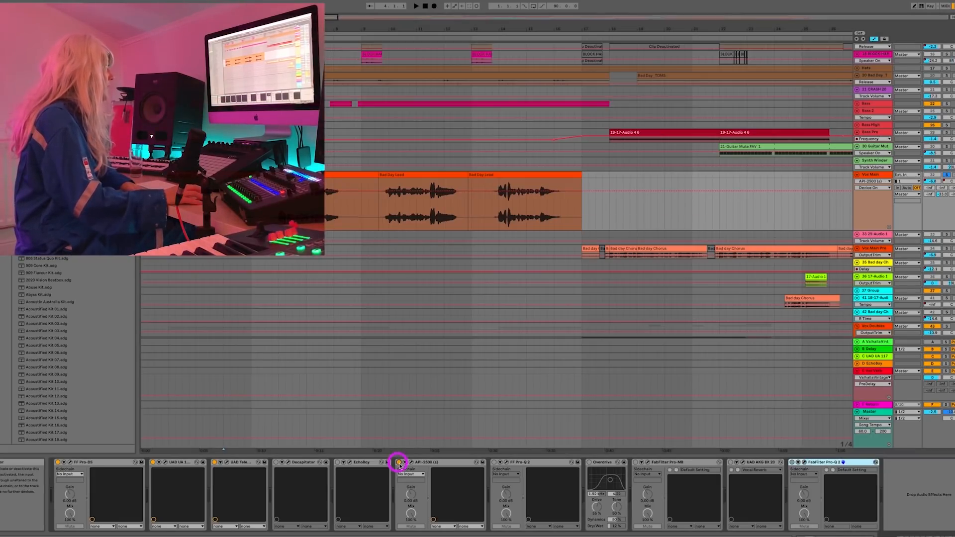
click(411, 463)
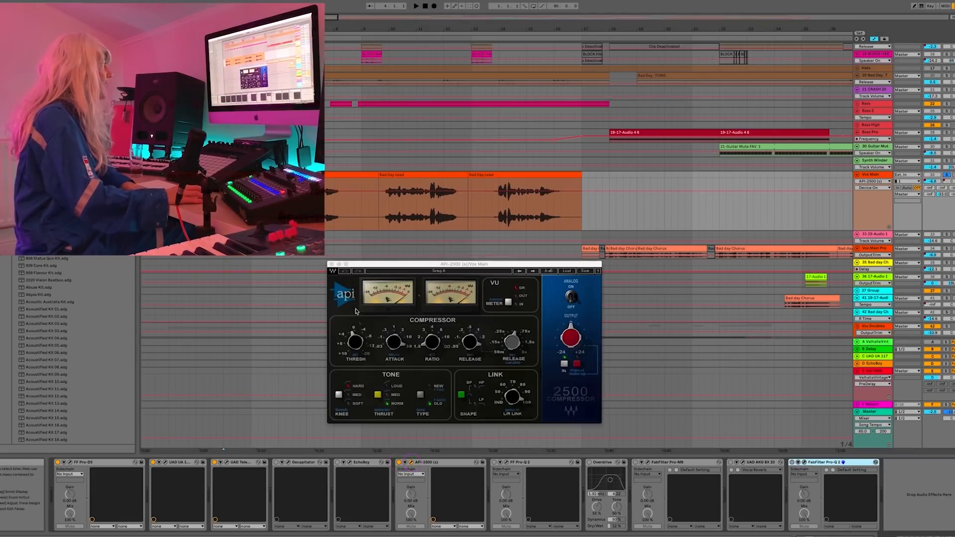
click(332, 265)
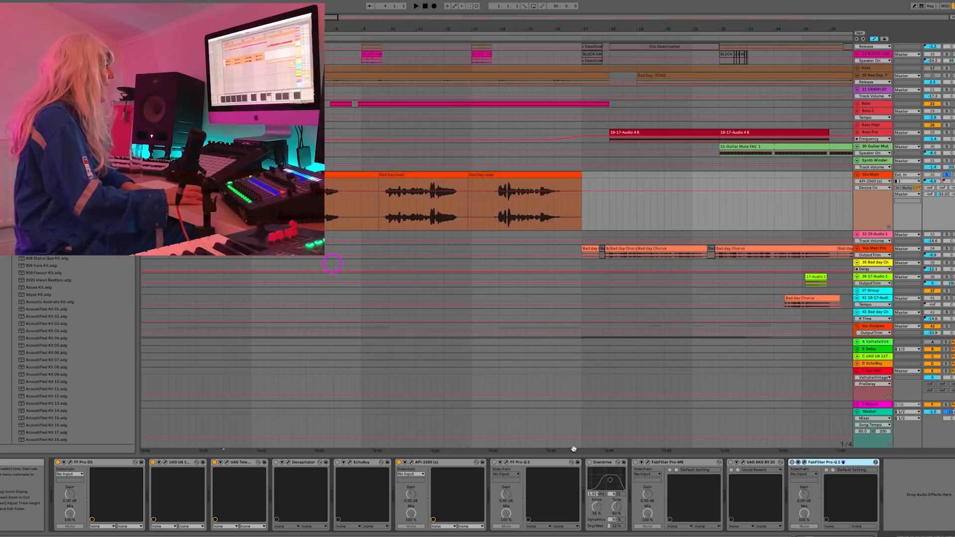
Temporarily enable the FabFilter Pro-MB to view its multiband curves, closing and bypassing it again.
click(636, 463)
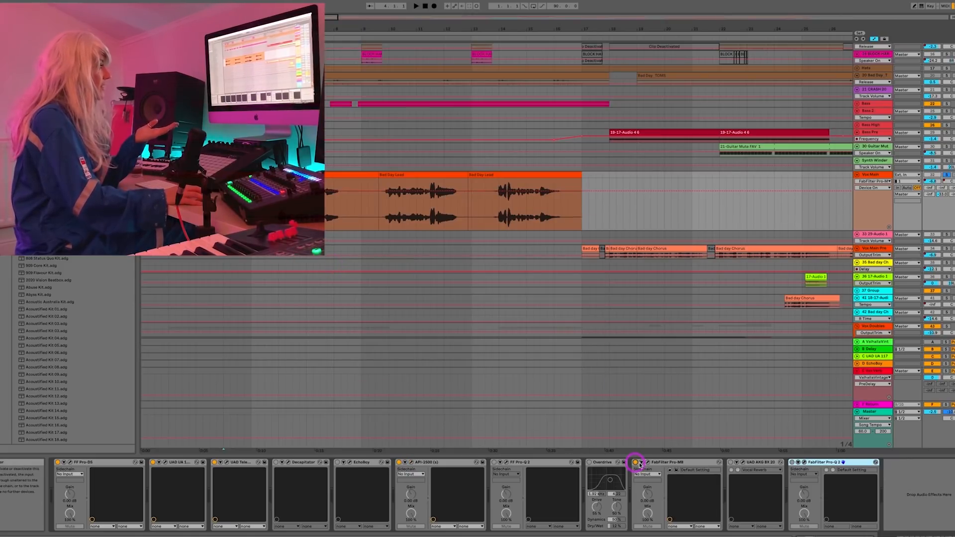
click(648, 463)
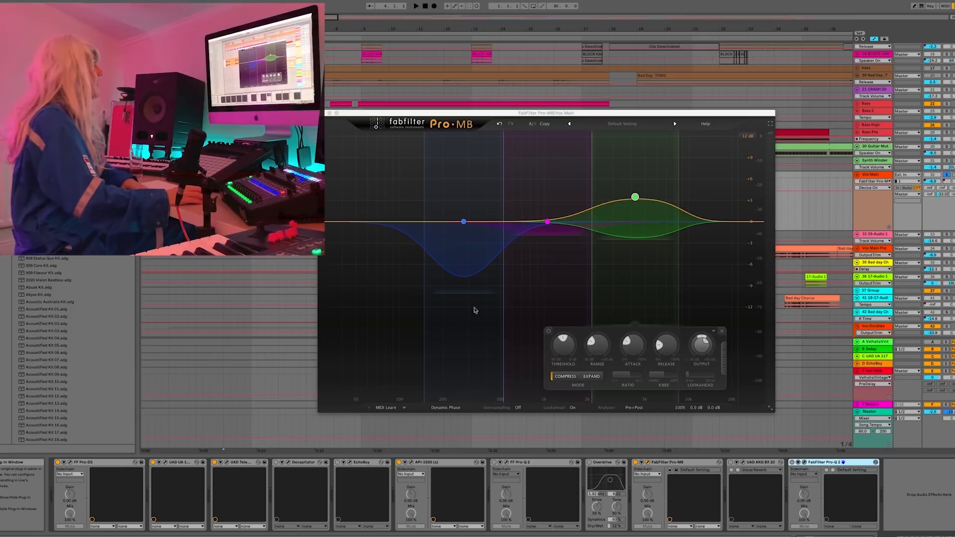
click(327, 114)
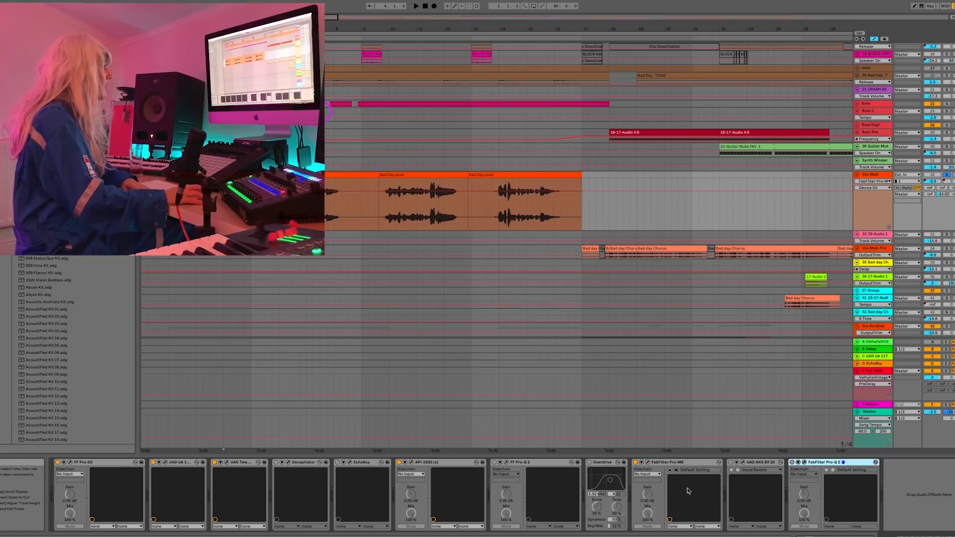
click(635, 463)
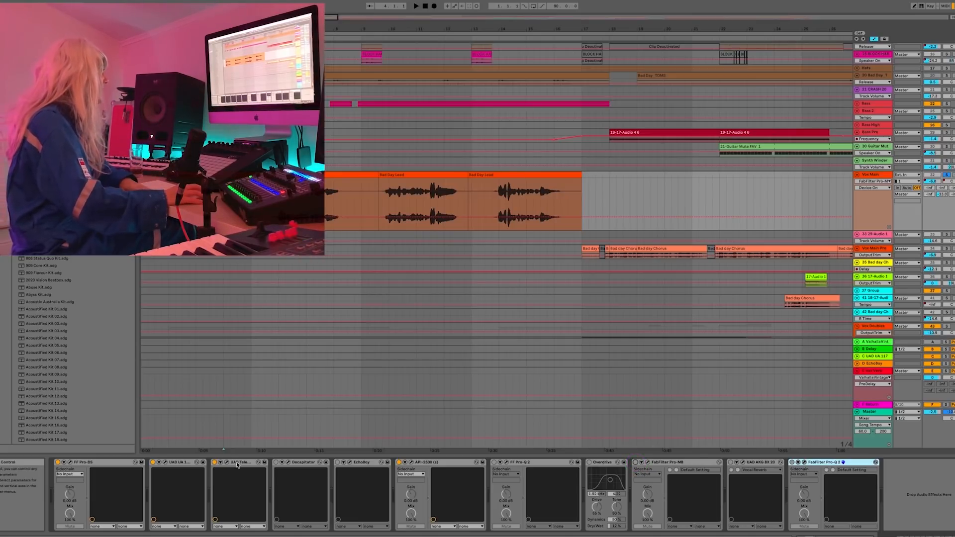
Play the soloed vocal from near its beginning and bypass the UAD Teletronix compressor to compare the sound.
click(168, 206)
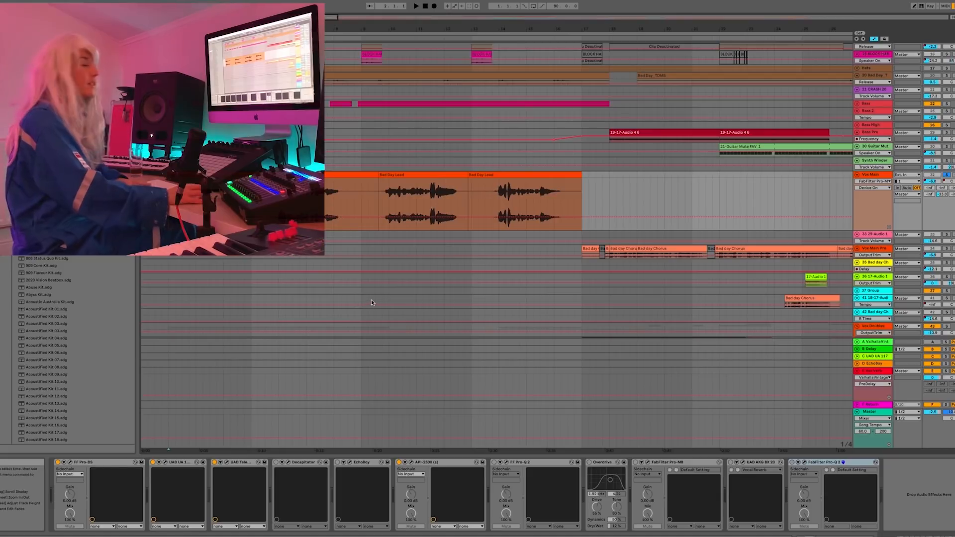
key(space)
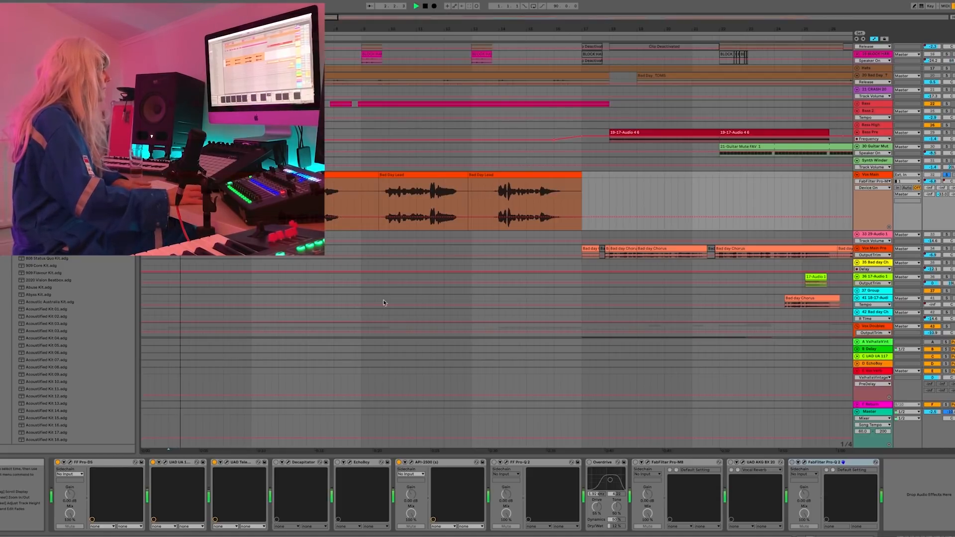
key(space)
click(215, 463)
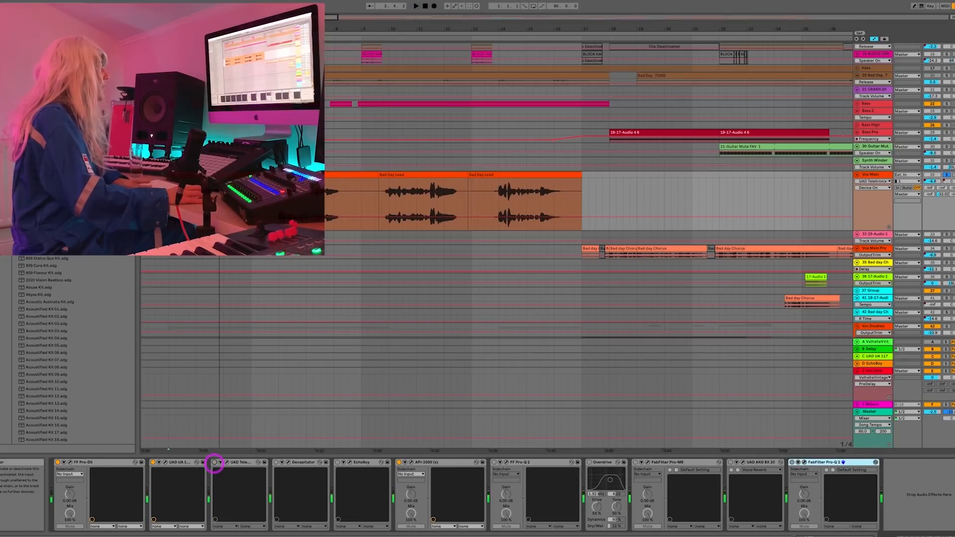
key(space)
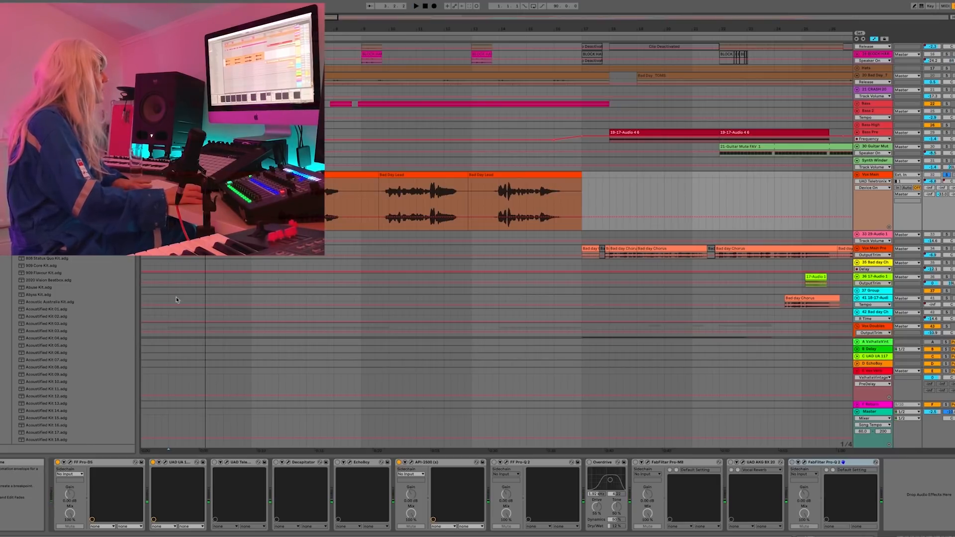
Re-enable the UAD Teletronix compressor on Vox Main and play the vocal to hear it compressed.
click(214, 463)
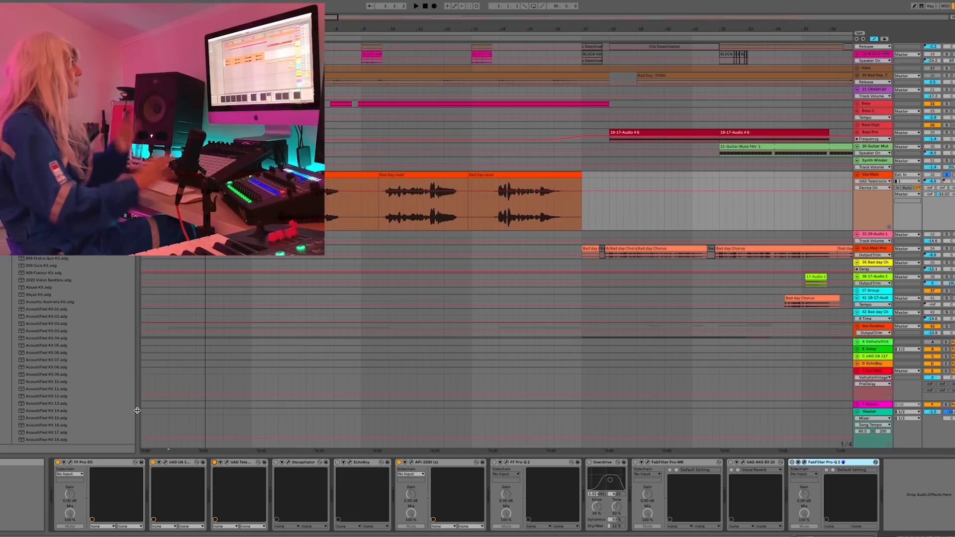
key(space)
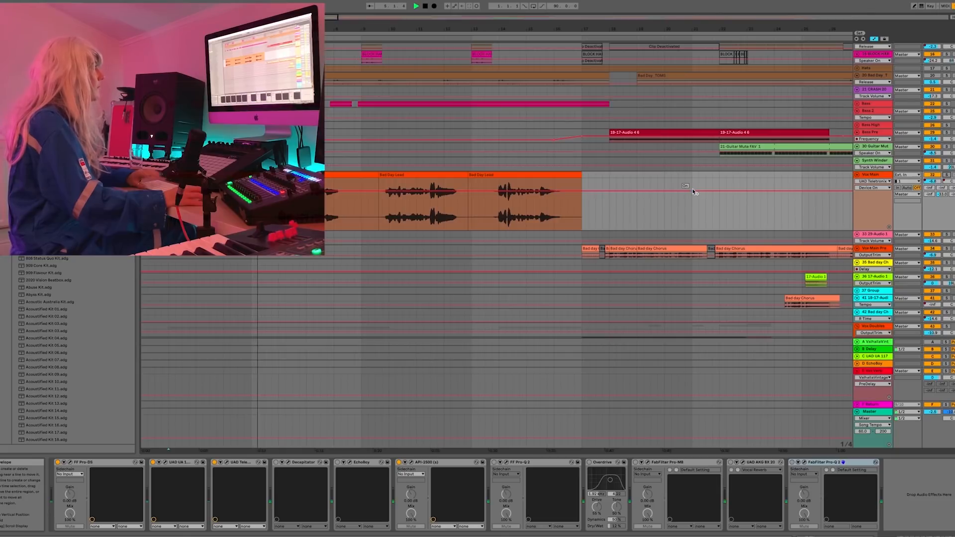
key(space)
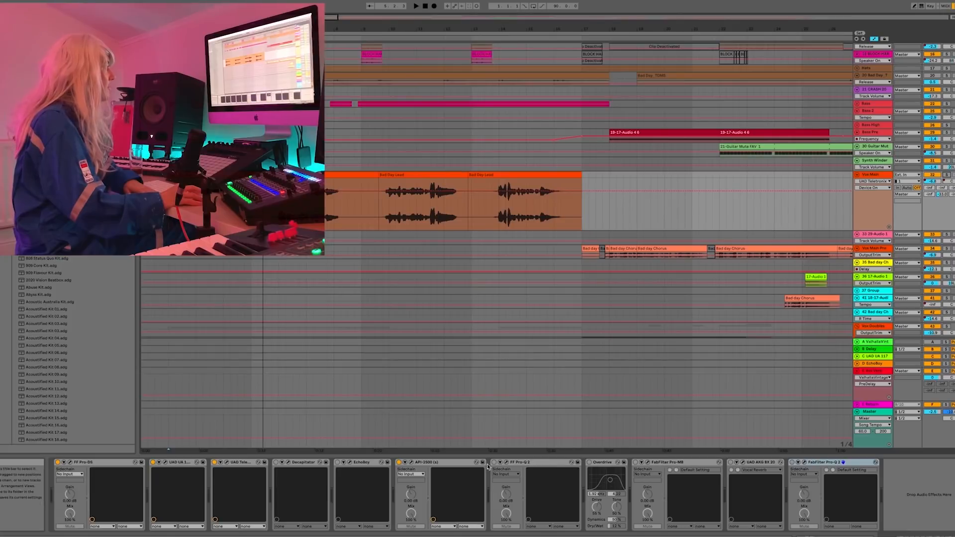
Enable the FF Pro-Q 2 equalizer on Vox Main and open its window.
click(494, 464)
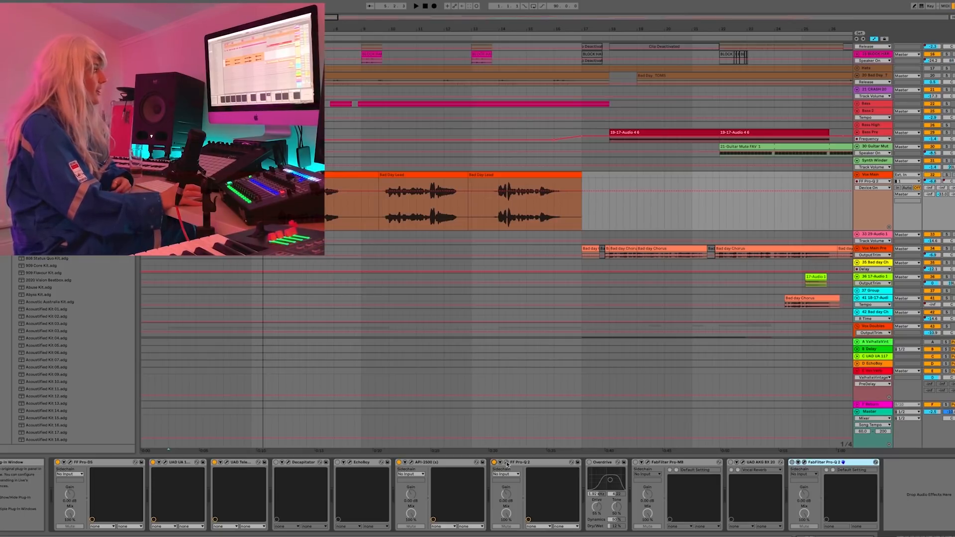
click(507, 462)
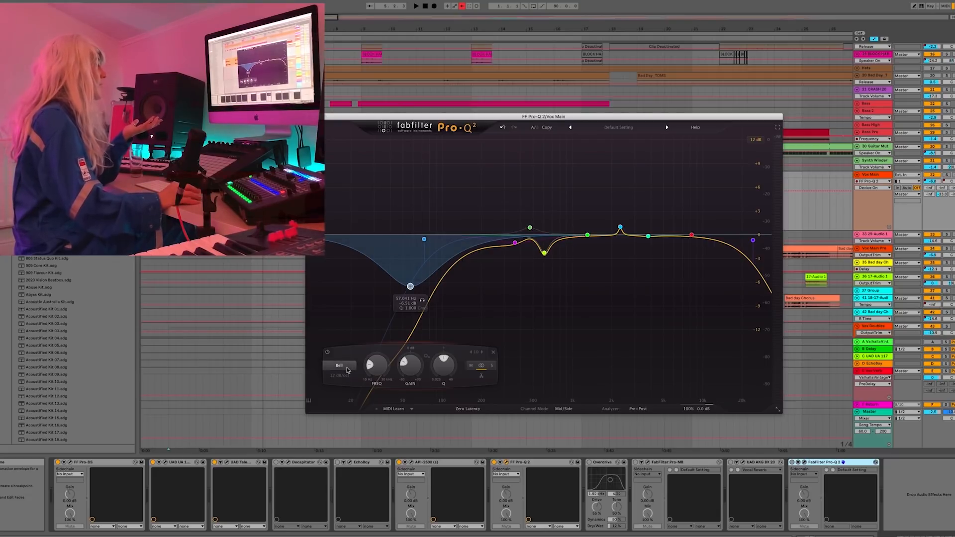
Try the Low Shelf shape on the bell band near 57 Hz and vary its Q between narrow and wide.
click(348, 369)
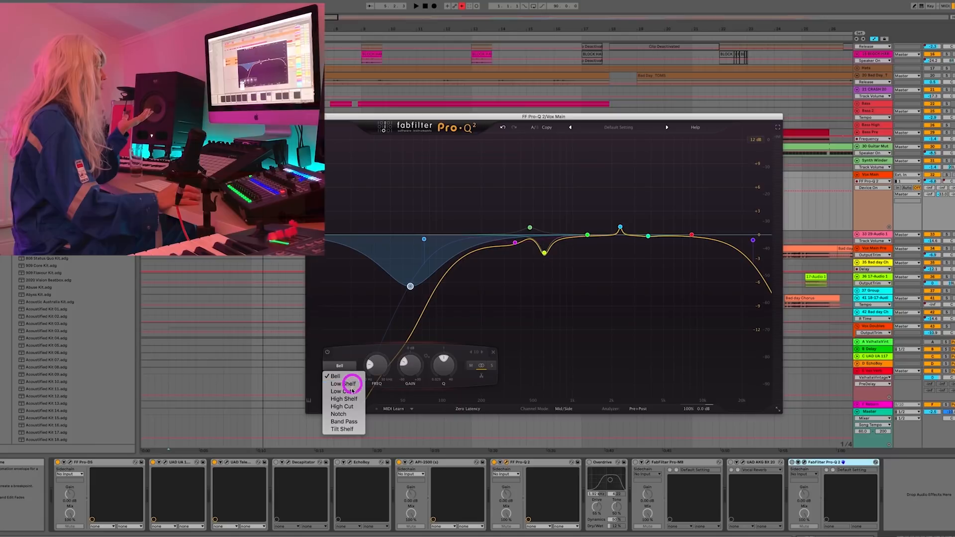
click(352, 384)
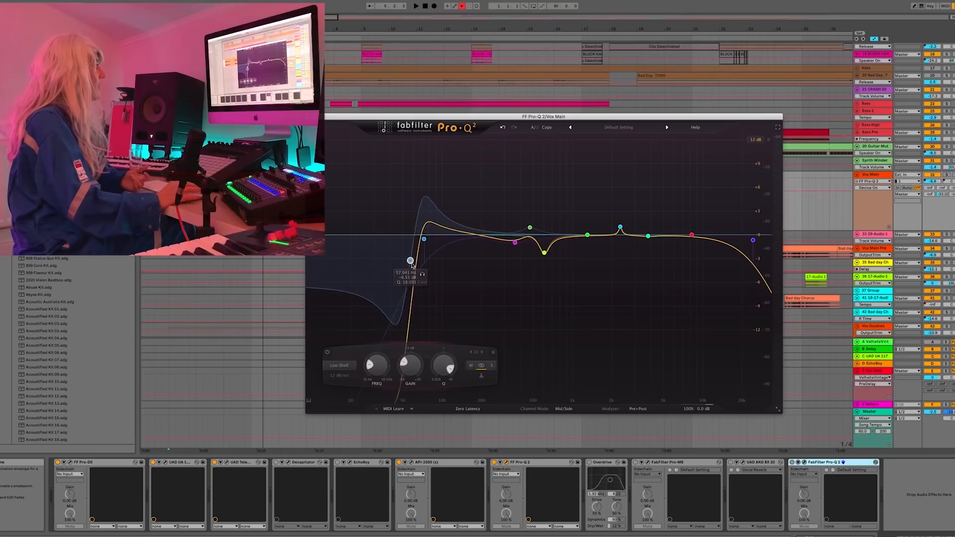
scroll(411, 261, down, 5)
scroll(411, 261, up, 5)
scroll(411, 261, down, 6)
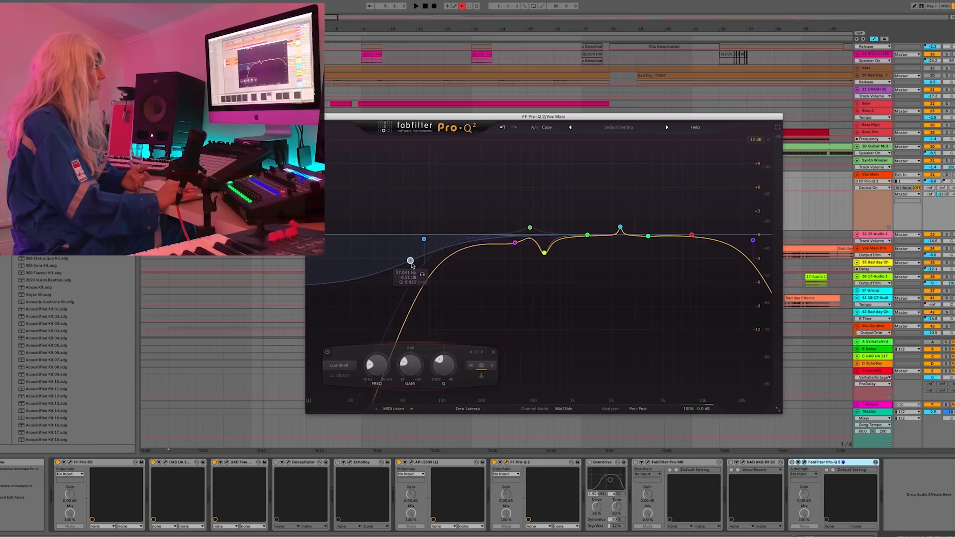
scroll(411, 261, up, 4)
scroll(411, 261, down, 2)
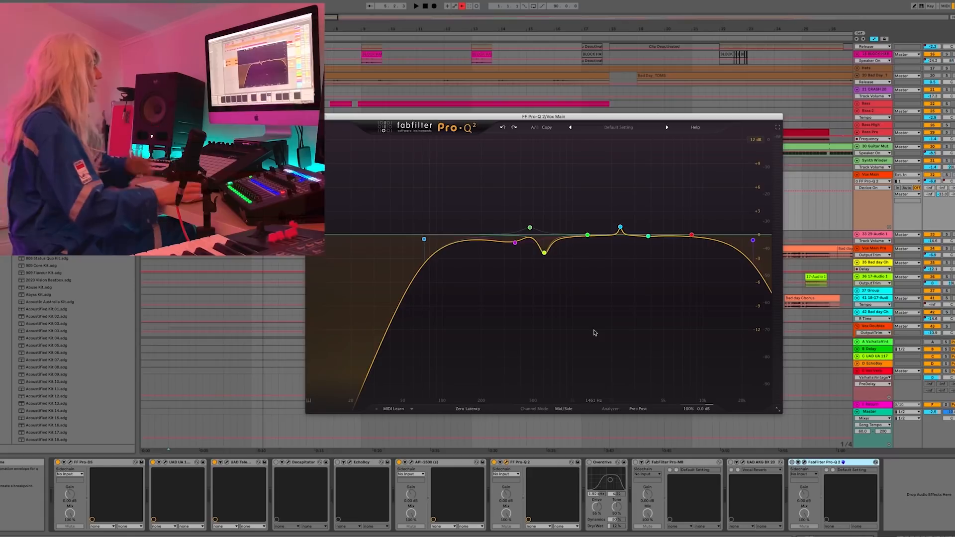
View the channel mode options, try removing the narrow boost near 2 kHz, and undo the band changes.
click(562, 408)
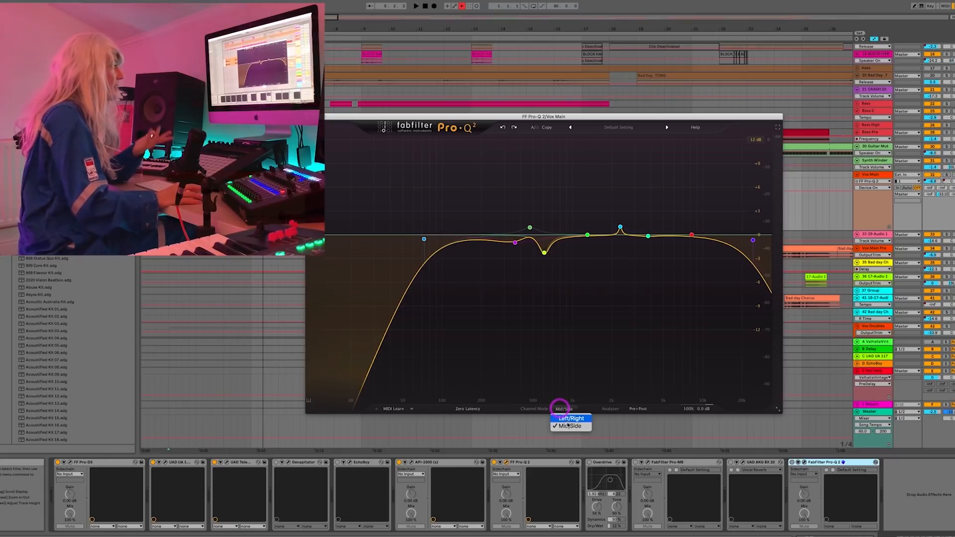
mouse_move(622, 232)
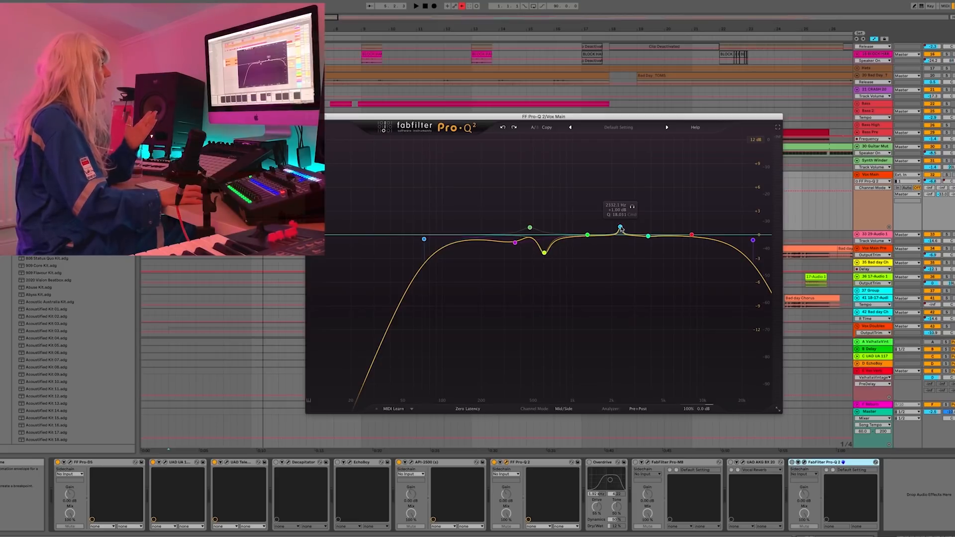
click(621, 228)
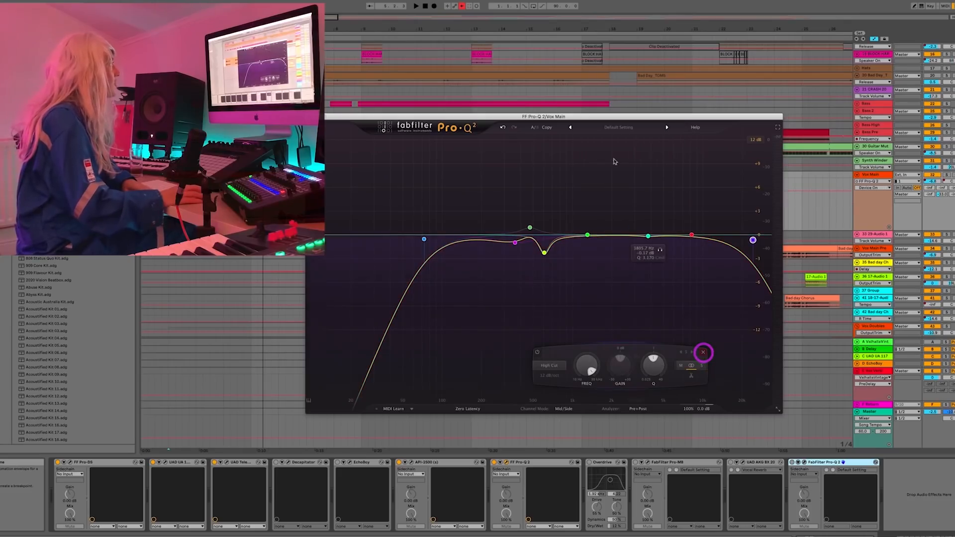
click(502, 128)
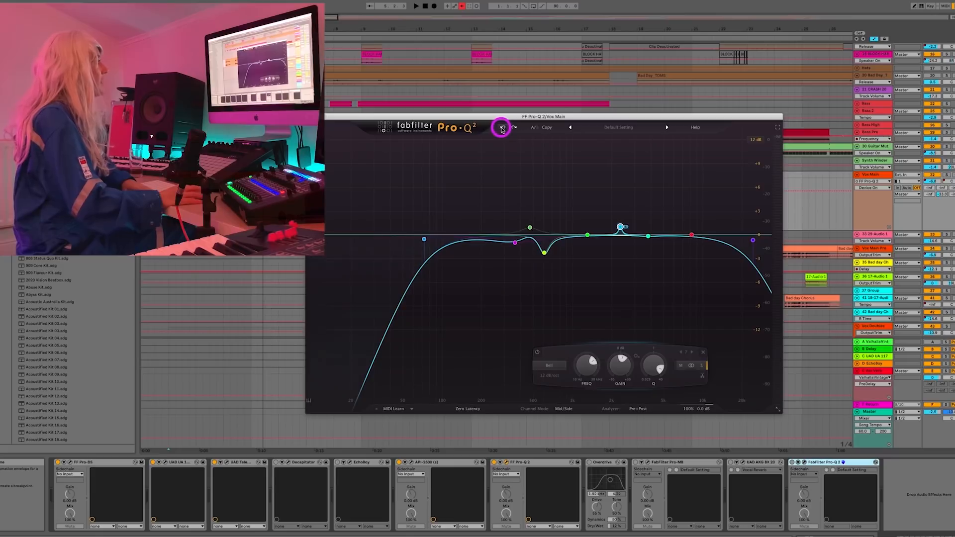
click(502, 128)
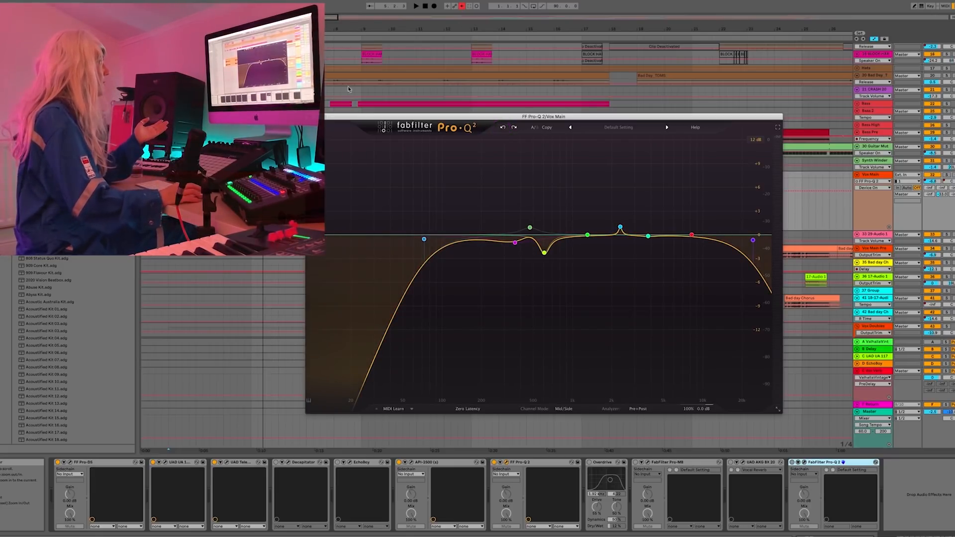
Play the vocal with FF Pro-Q 2 bypassed and active to compare, viewing the spectrum in its reopened window.
click(310, 116)
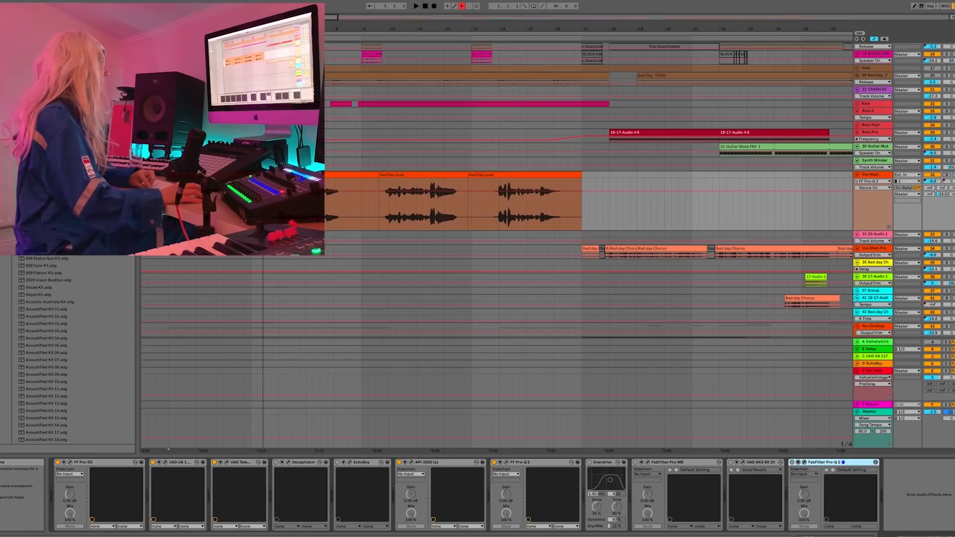
key(space)
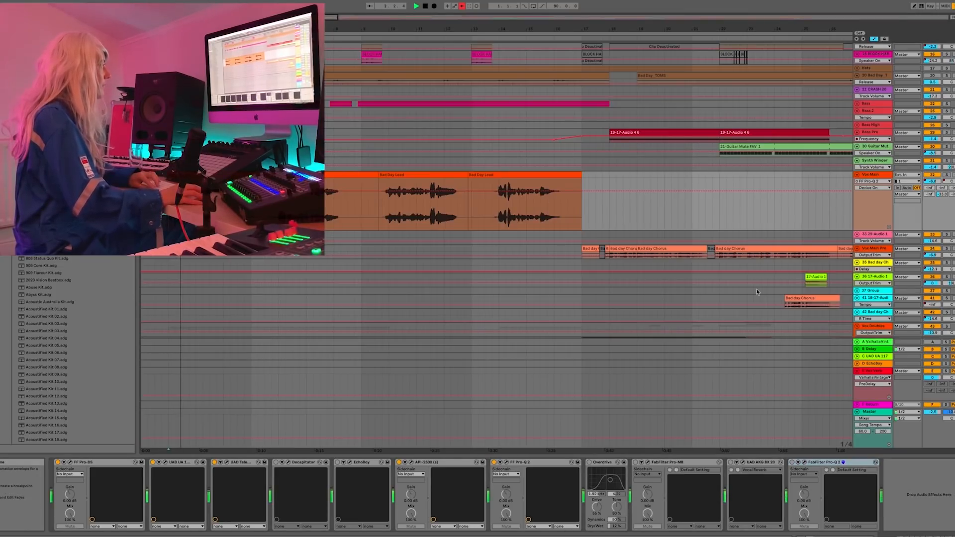
click(494, 463)
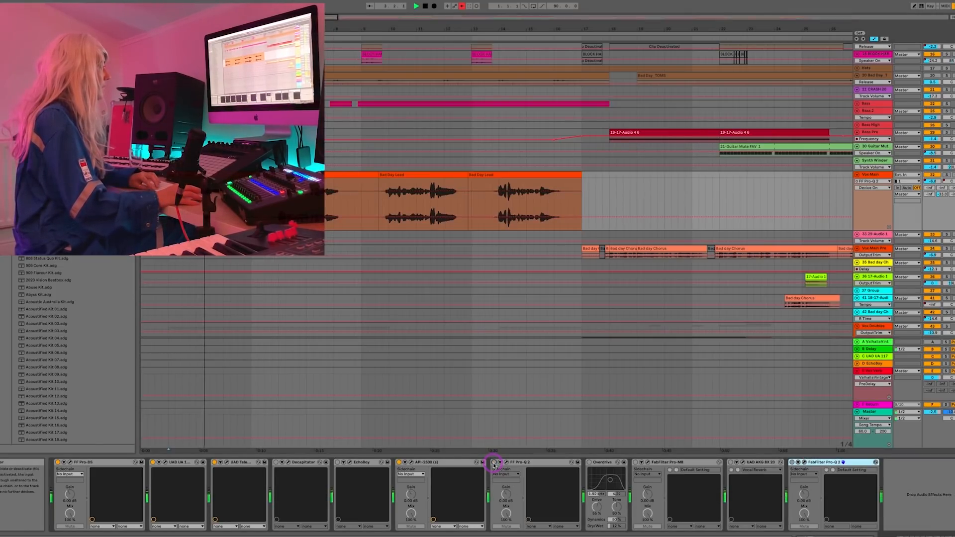
click(506, 462)
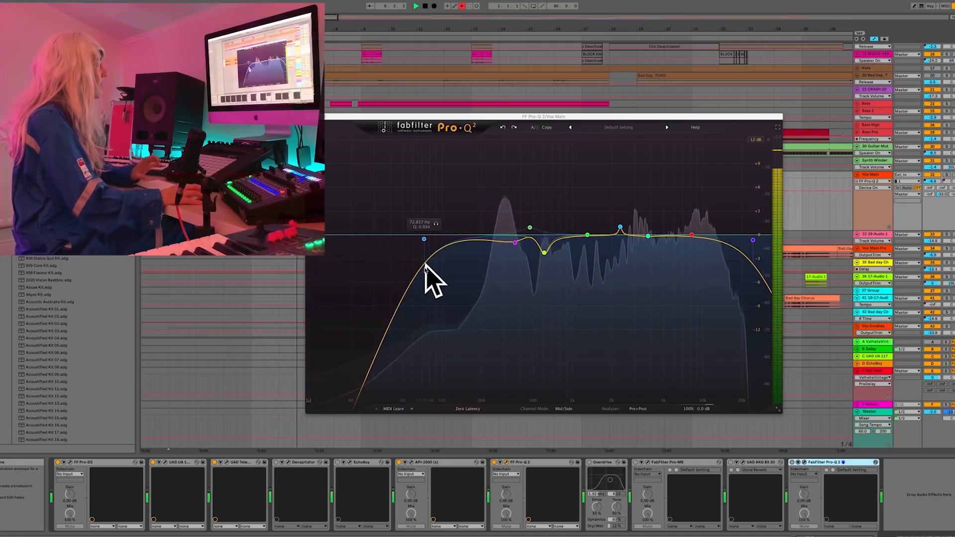
key(space)
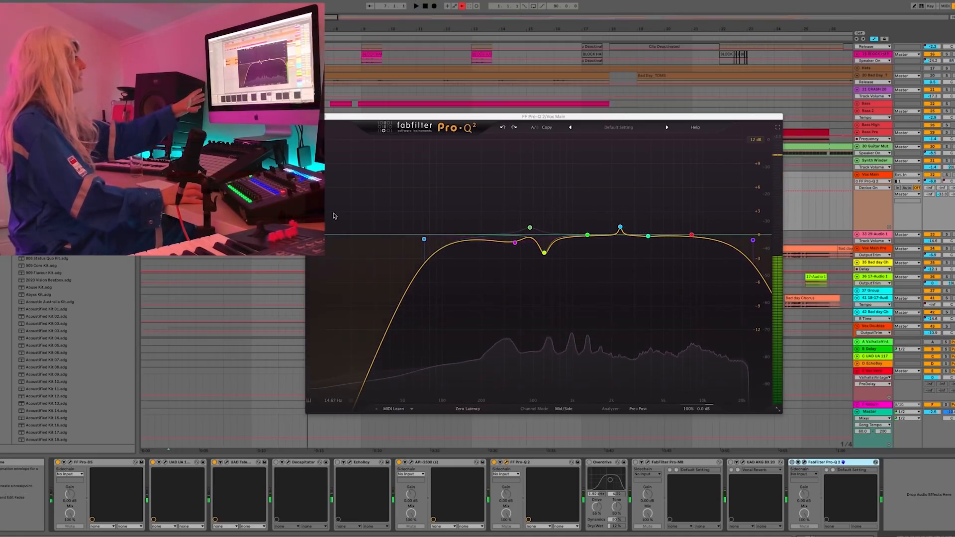
Shift the FF Pro-Q 2 low cut band to a slightly higher frequency and close the equalizer window.
mouse_move(424, 239)
mouse_down()
mouse_move(544, 234)
mouse_move(429, 245)
mouse_up()
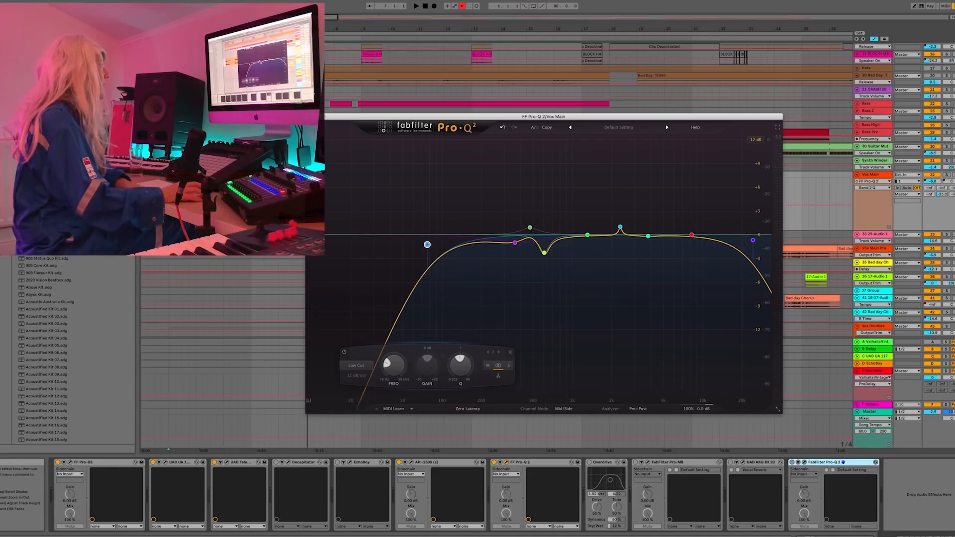
click(329, 116)
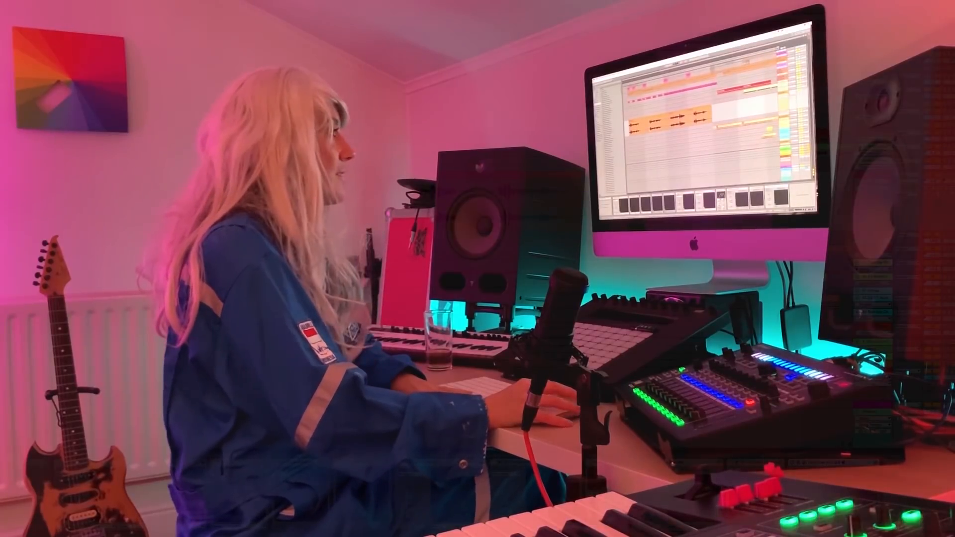
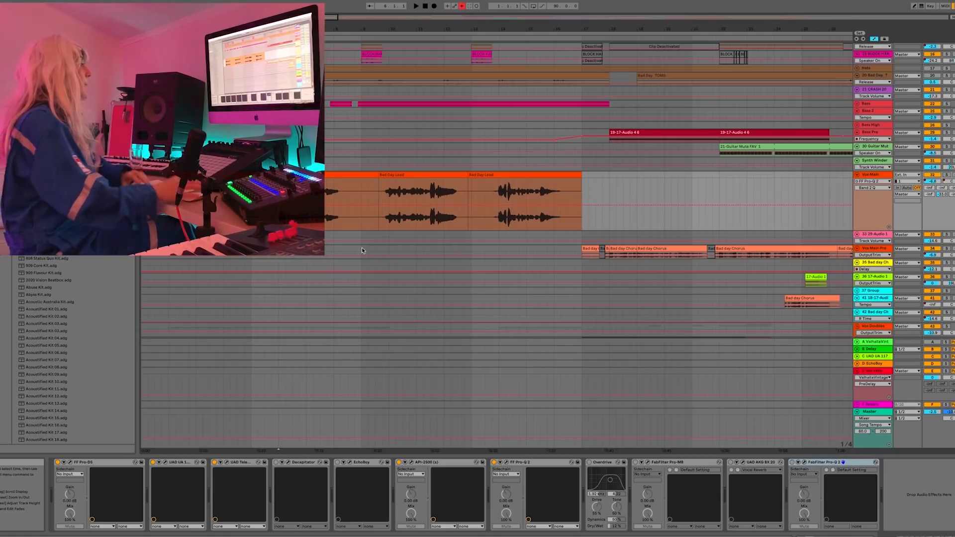
Enable the Decapitator on Vox Main, open its window and audition the saturated vocal.
click(276, 462)
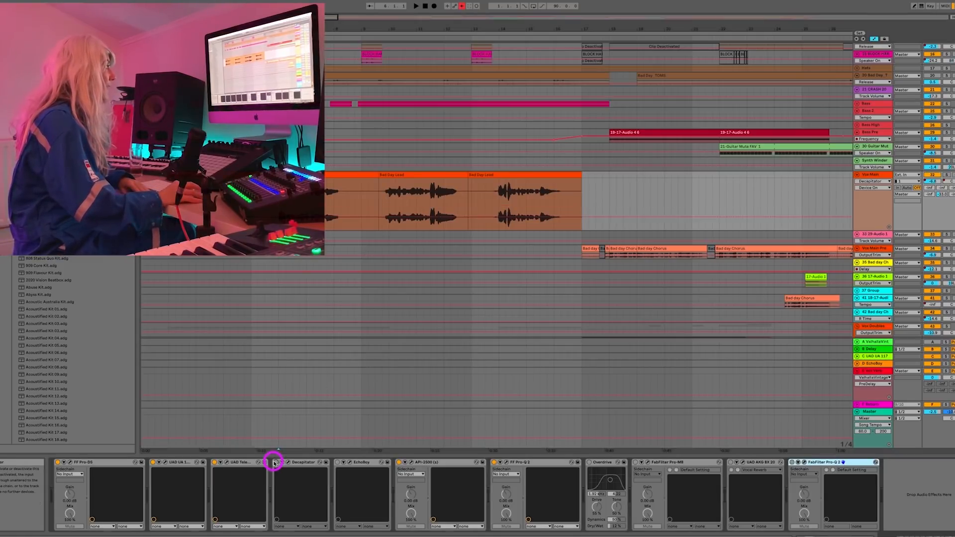
click(287, 463)
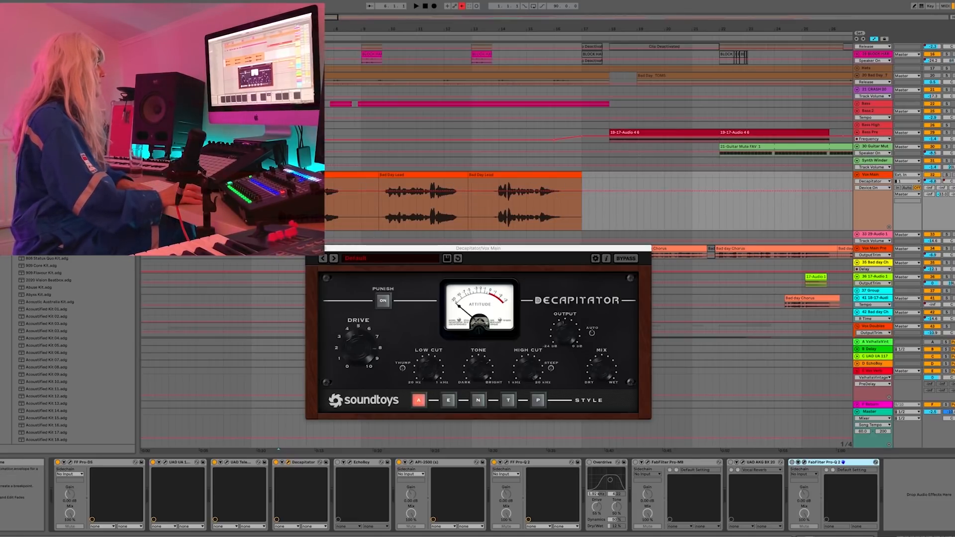
click(169, 207)
key(space)
click(617, 313)
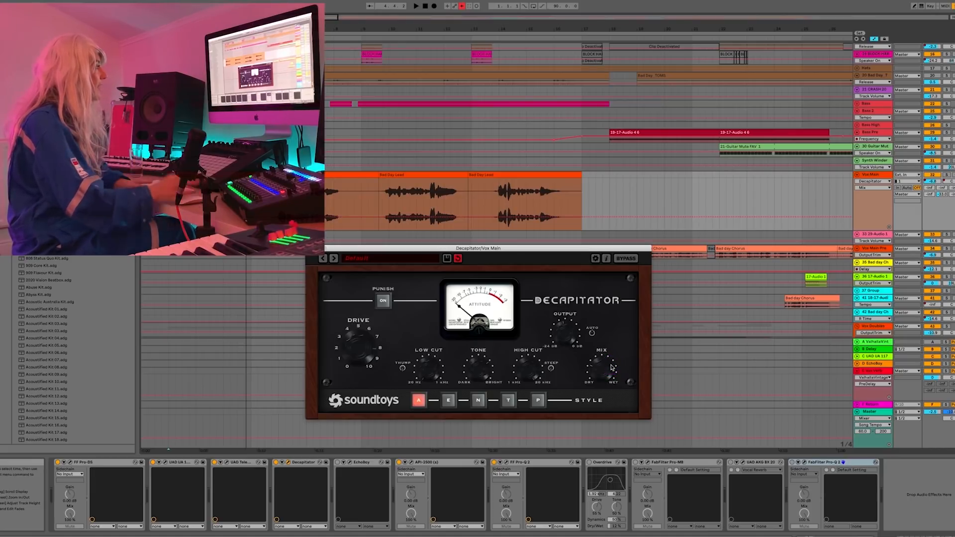
Try out the Decapitator's filter, Punish and Mix controls, leaving Punish off, and close its window.
mouse_move(435, 369)
mouse_down()
mouse_move(441, 304)
mouse_move(435, 369)
mouse_up()
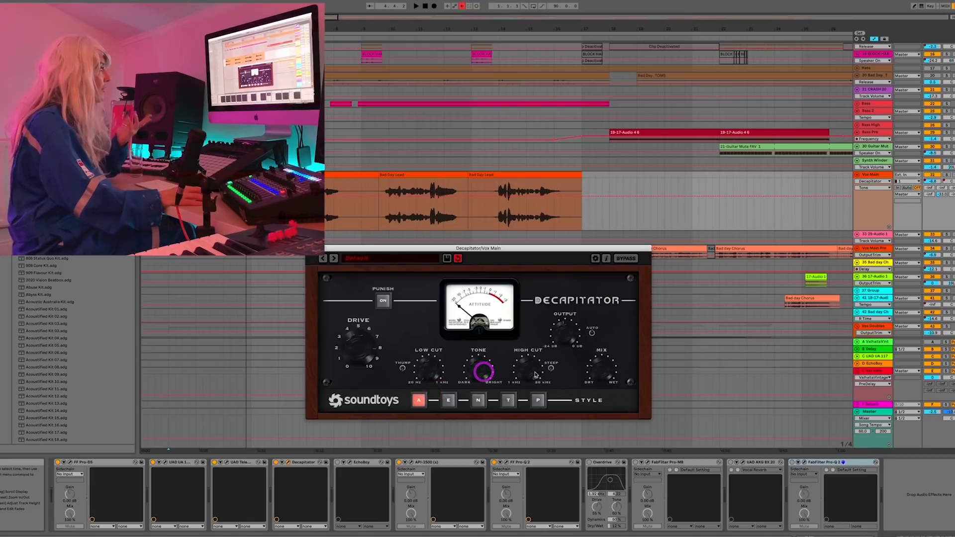
click(384, 302)
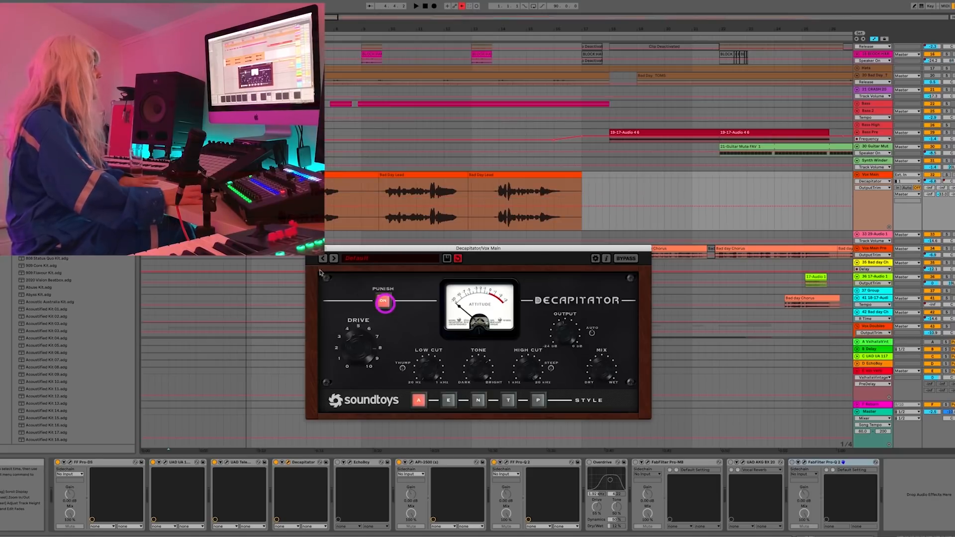
key(space)
mouse_move(602, 367)
mouse_down()
mouse_move(616, 327)
mouse_move(615, 374)
mouse_up()
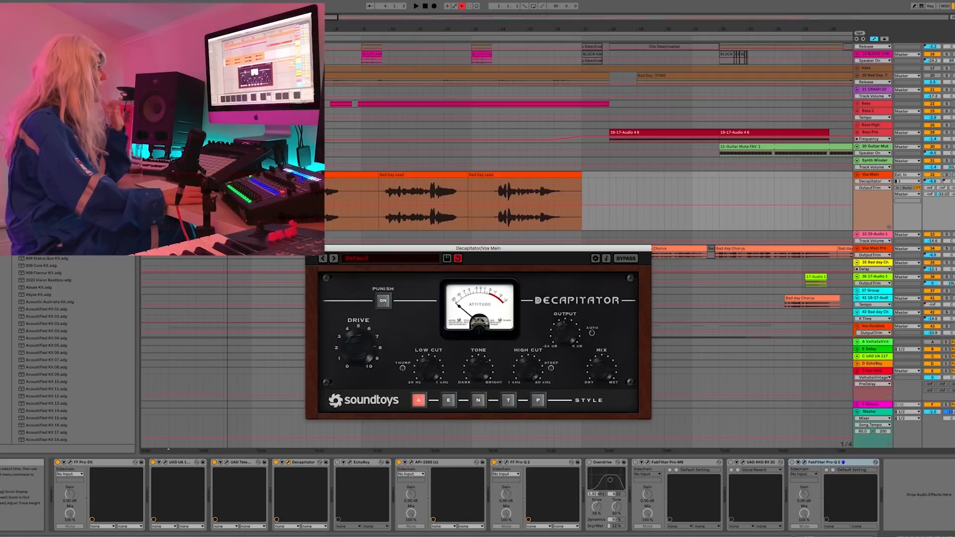
click(311, 248)
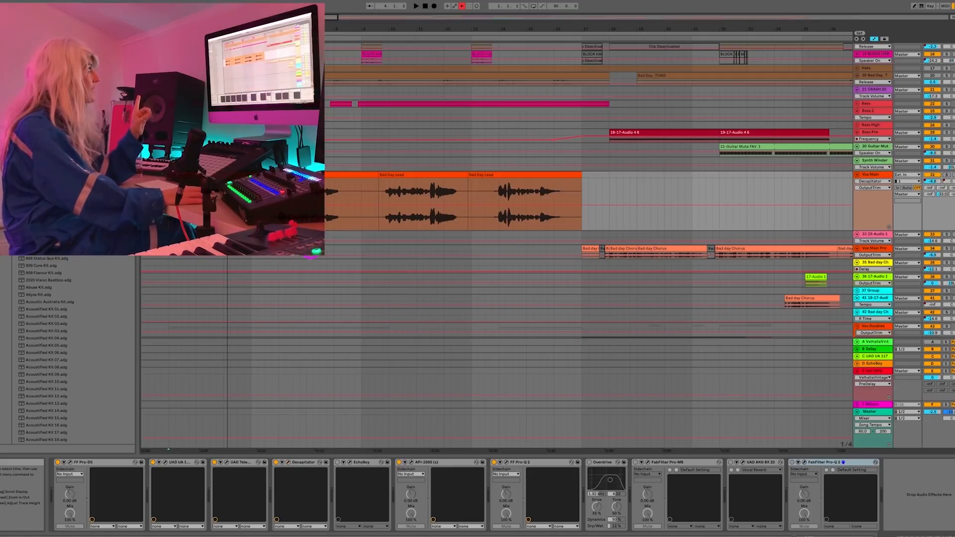
Enable the Overdrive on Vox Main and play the vocal, switching the effect off and on to compare.
click(605, 462)
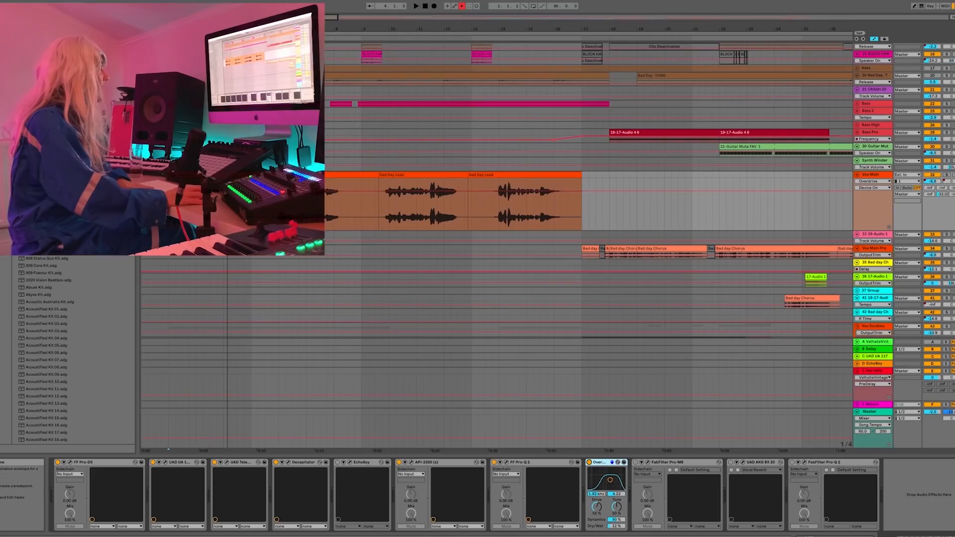
key(space)
key(space)
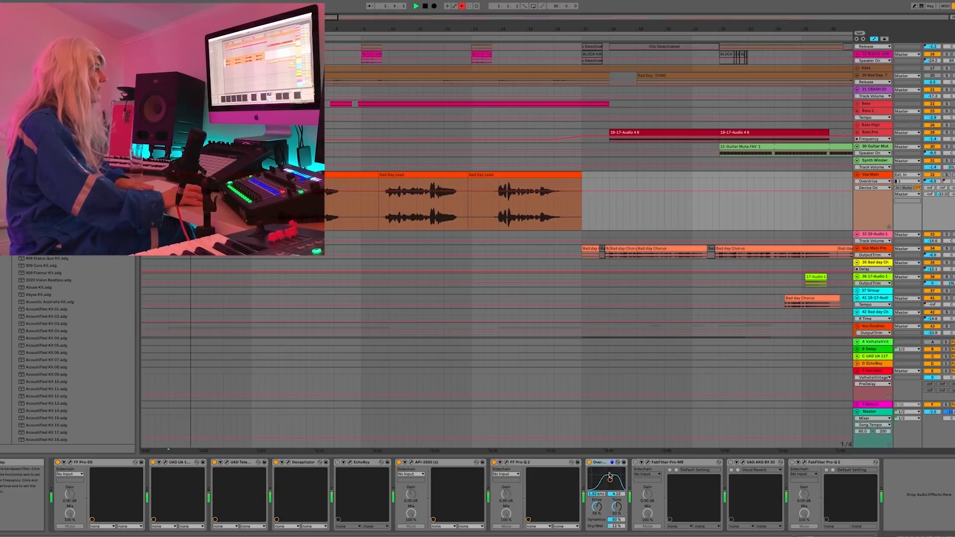
click(589, 462)
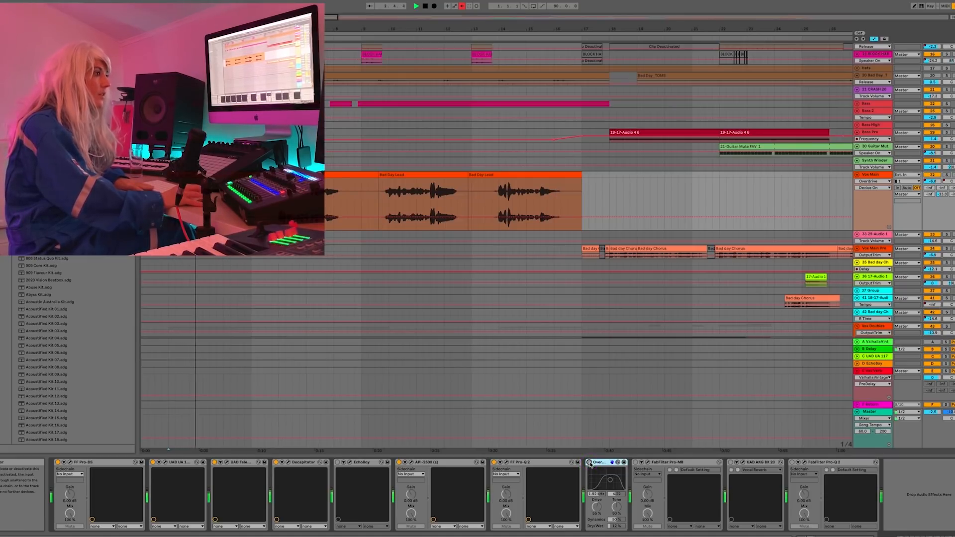
click(589, 462)
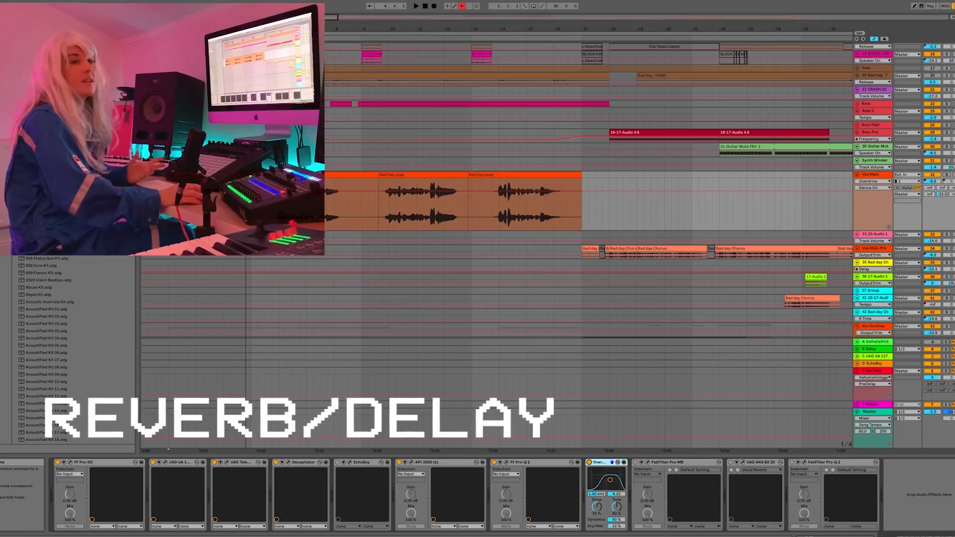
Enable EchoBoy on Vox Main, open its window and move it clear of the vocal waveform.
click(337, 462)
click(351, 463)
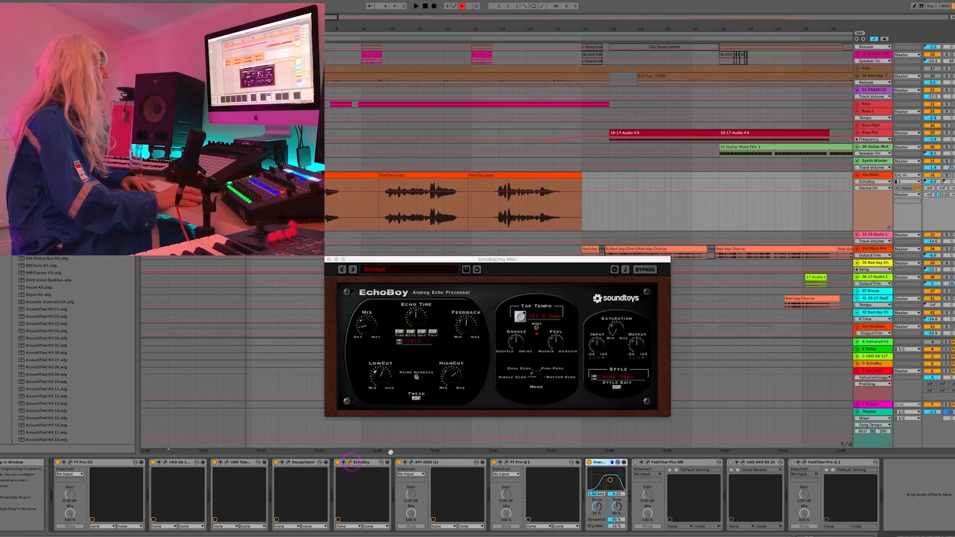
drag(426, 258, 407, 273)
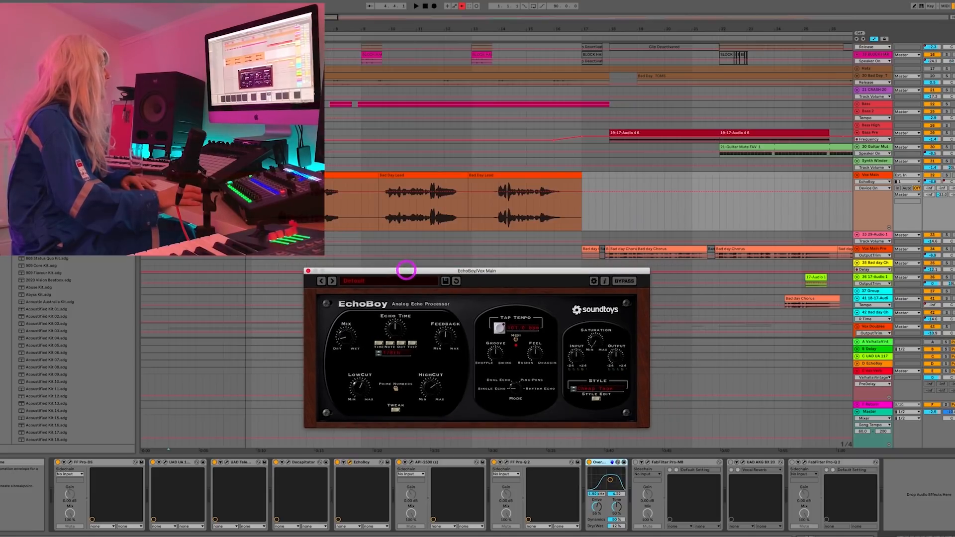
Adjust EchoBoy's Mix on Vox Main and play the vocal, restarting at a later phrase, to audition the echo.
click(170, 203)
key(space)
click(368, 212)
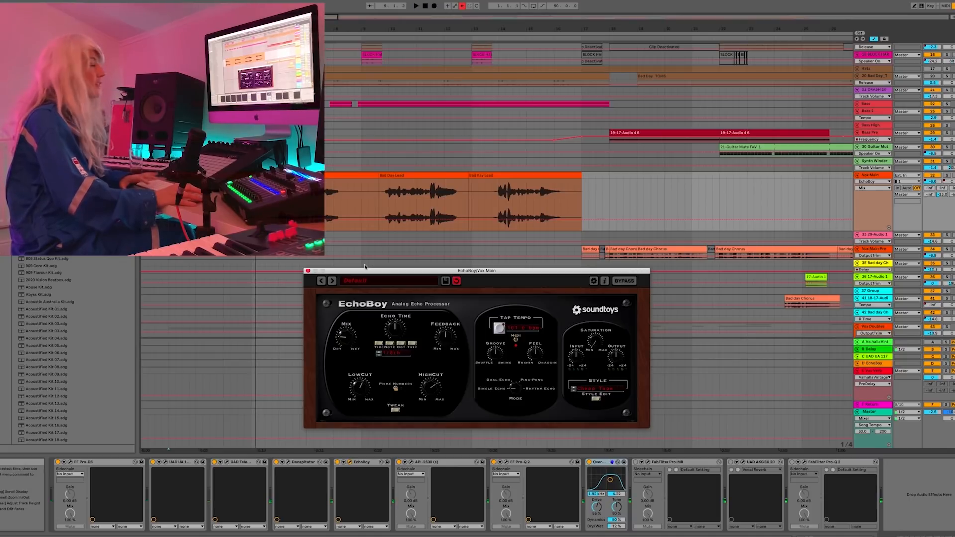
key(space)
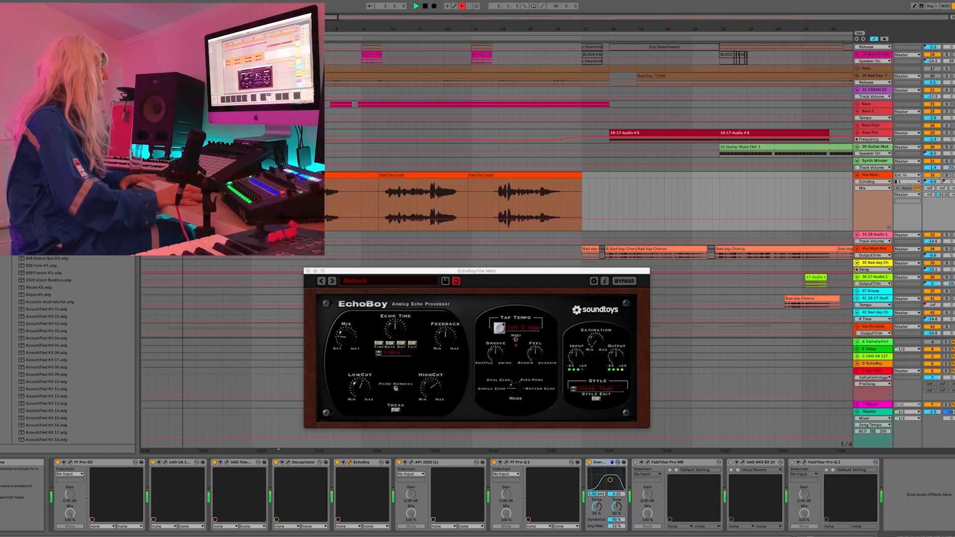
click(388, 203)
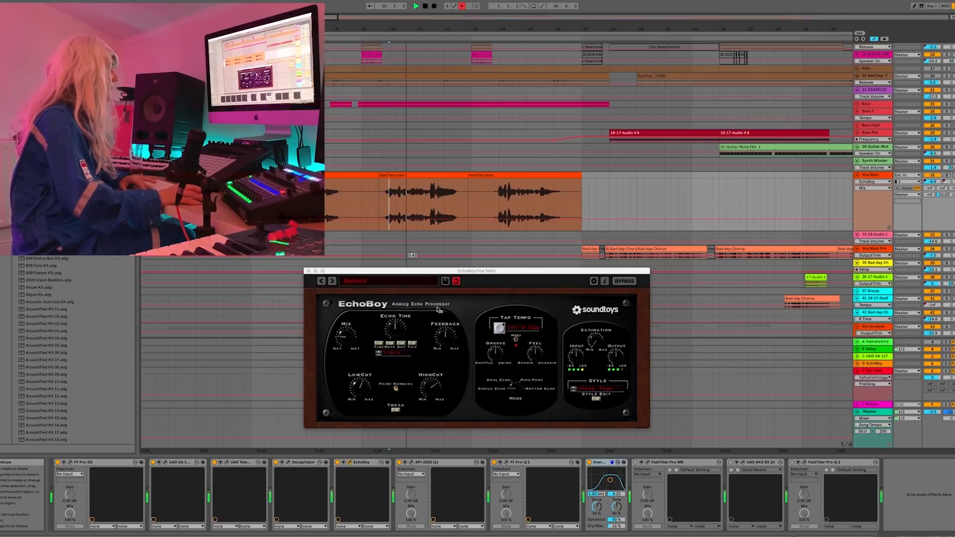
Raise EchoBoy's Feedback while the vocal plays, readjust it and close the EchoBoy window.
drag(446, 331, 463, 219)
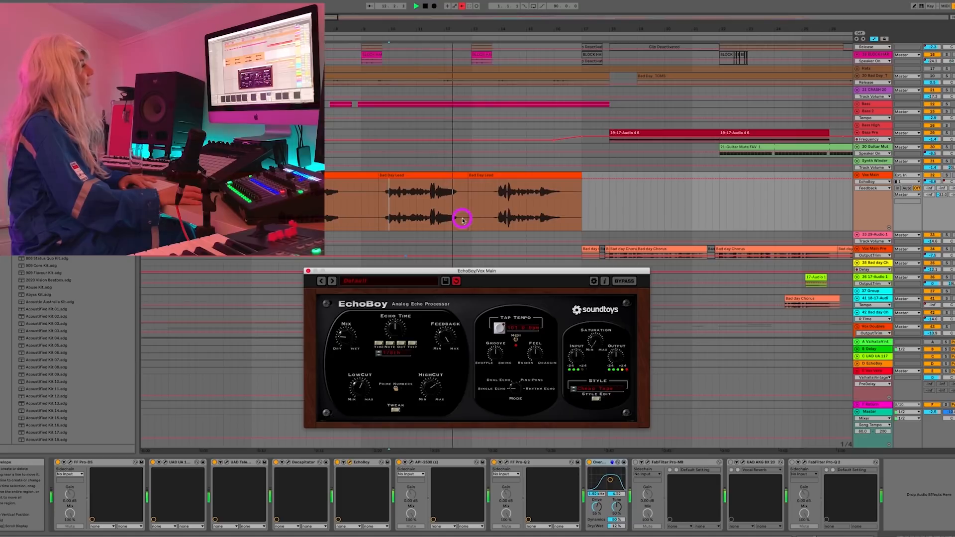
click(450, 333)
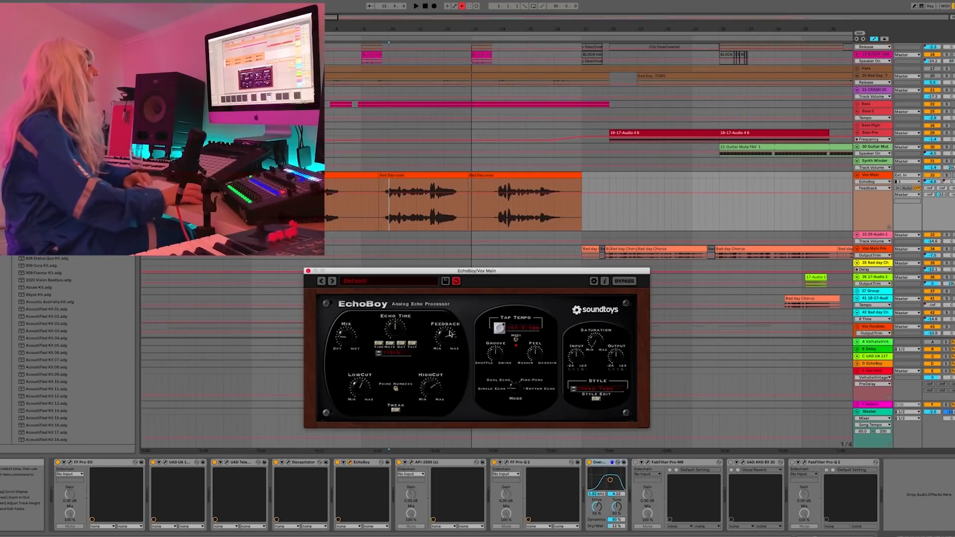
click(308, 271)
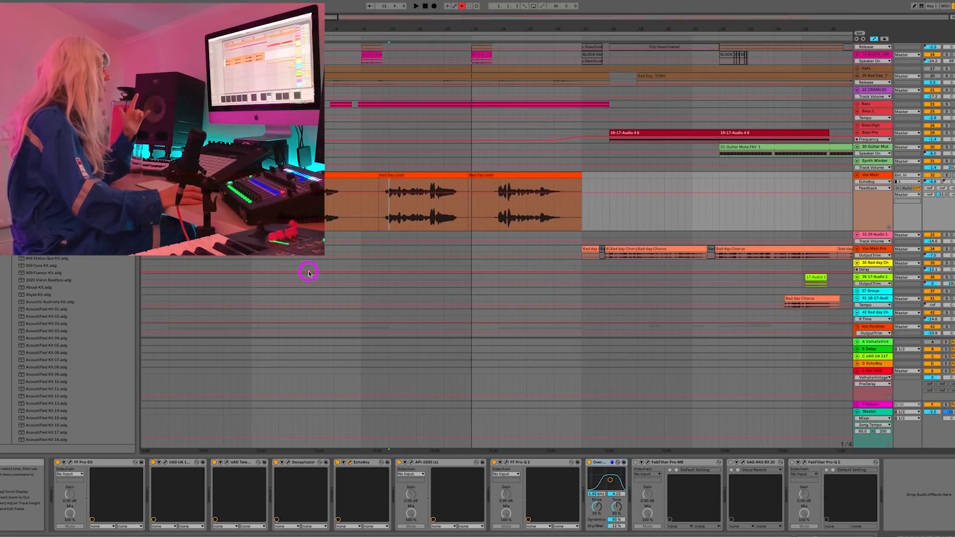
Enable the UAD AKG BX 20 reverb on Vox Main, open its window to view it and close it.
click(730, 463)
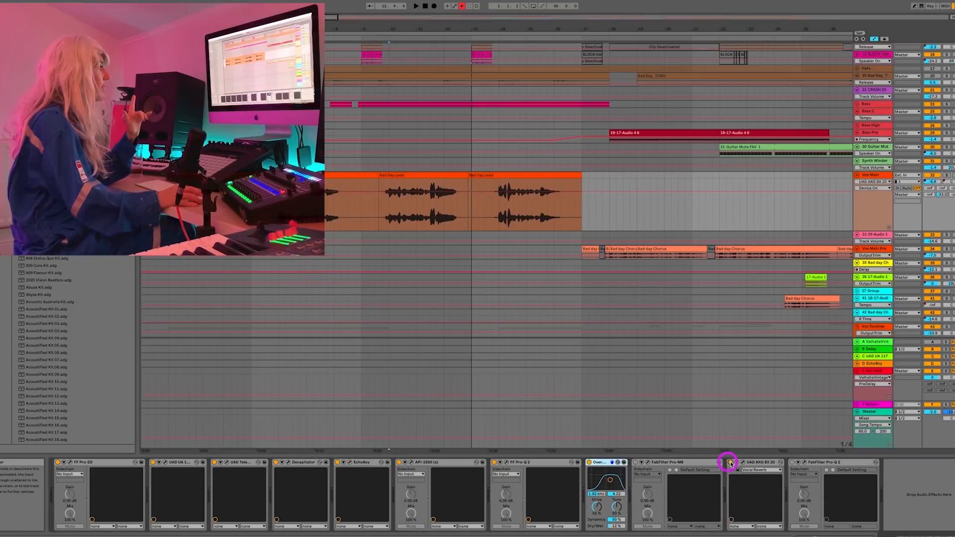
click(742, 463)
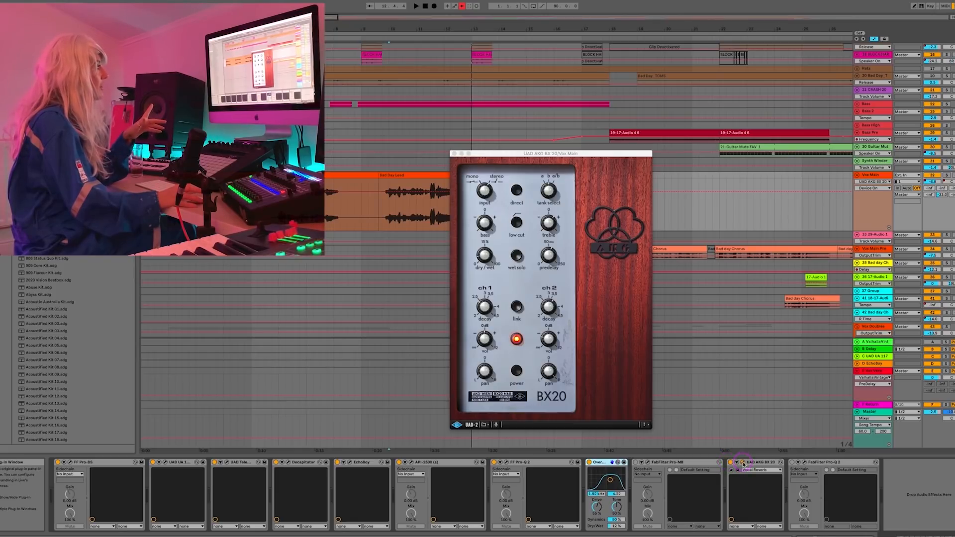
click(743, 464)
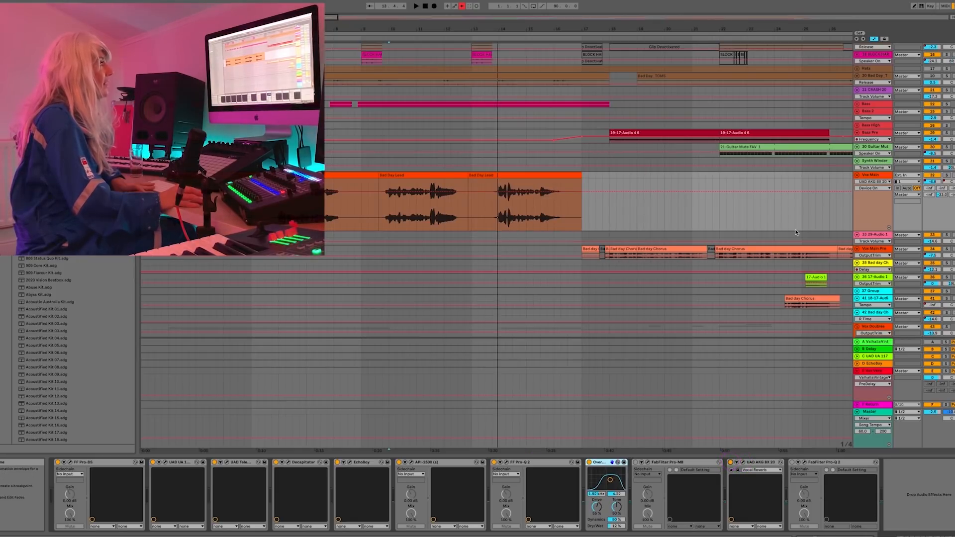
Show Vox Main's Vox Verb send and inspect the ValhallaVintageVerb settings on the Vox Verb return, closing its window.
click(944, 196)
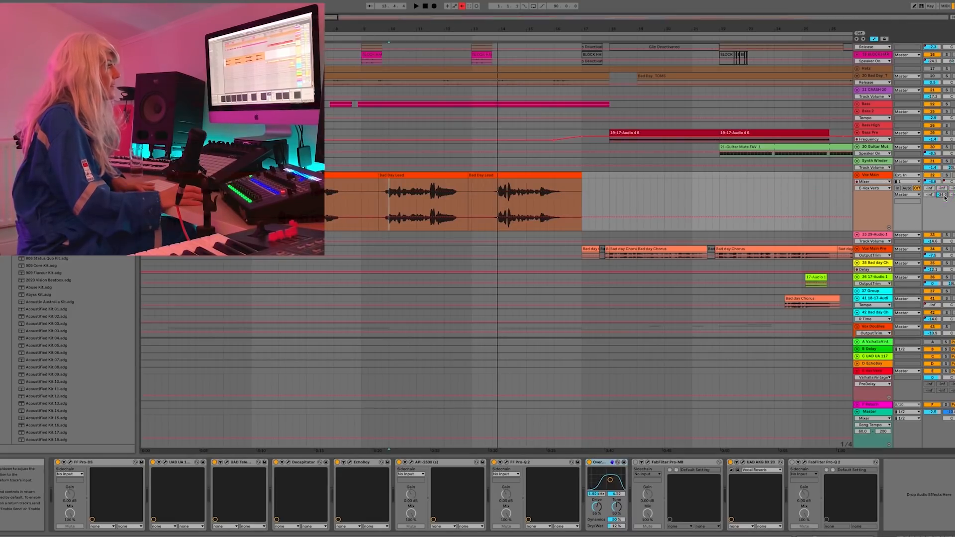
click(882, 373)
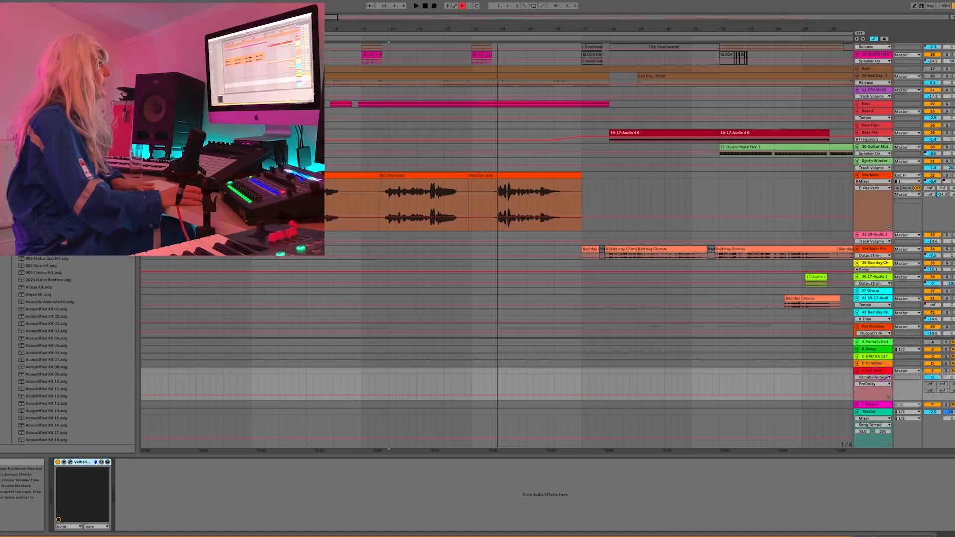
click(70, 463)
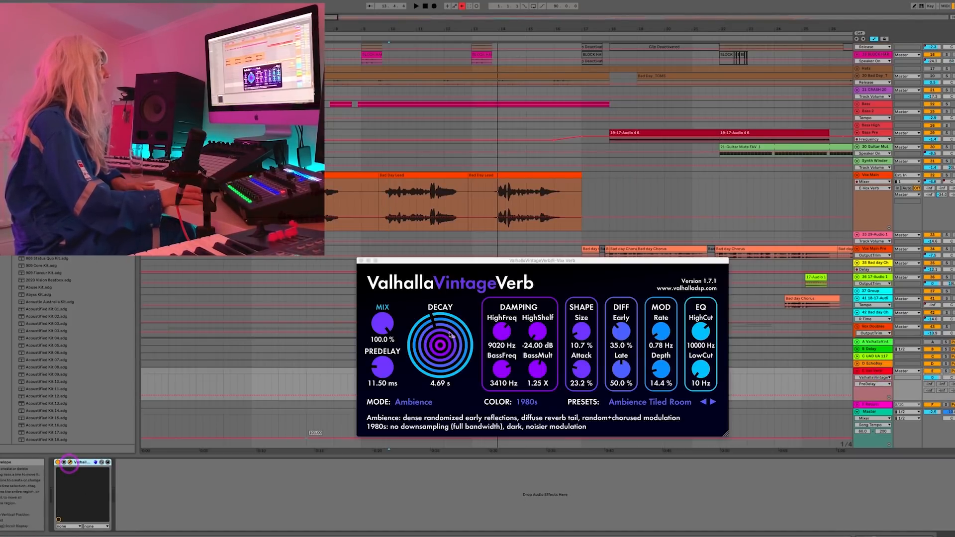
drag(565, 259, 506, 277)
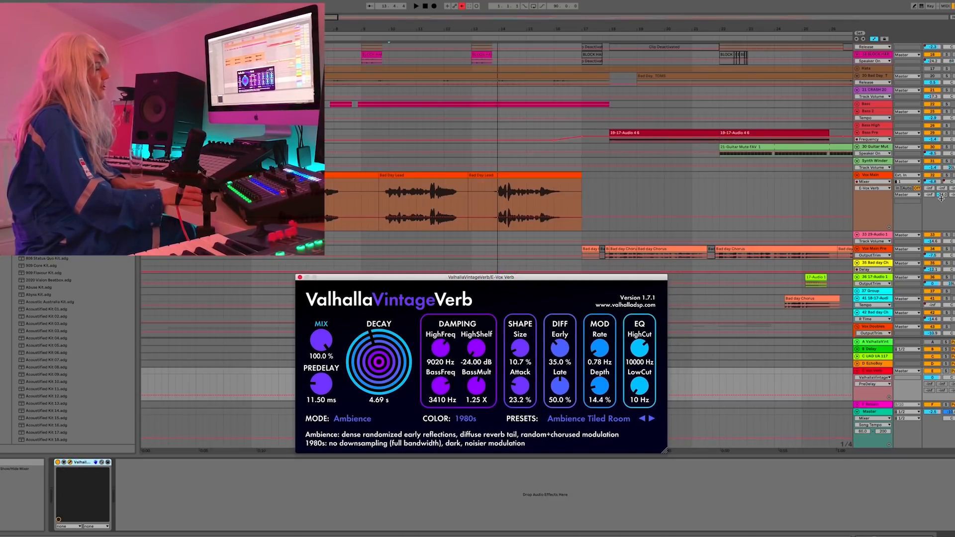
click(299, 278)
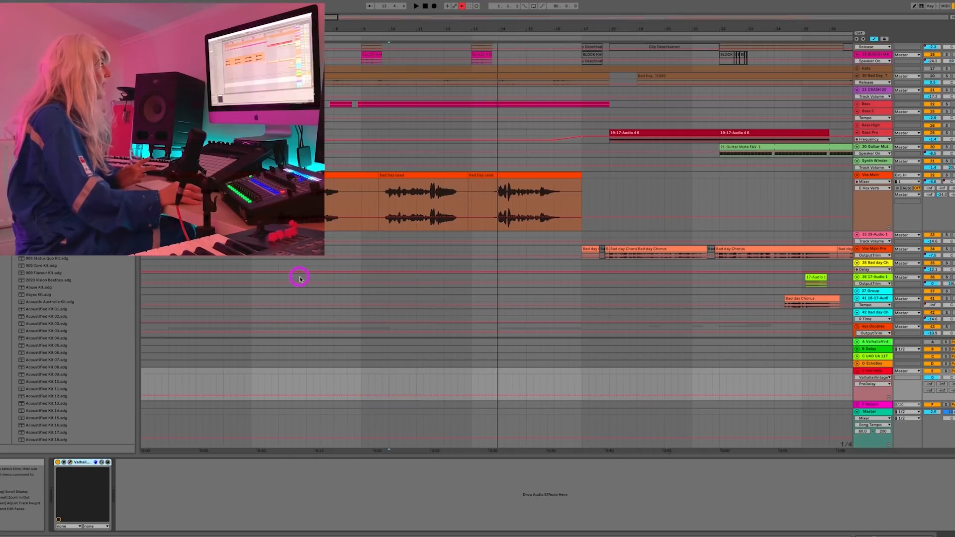
Play Vox Main with its reverb, adjust EchoBoy's Feedback in its window and close the window.
click(879, 176)
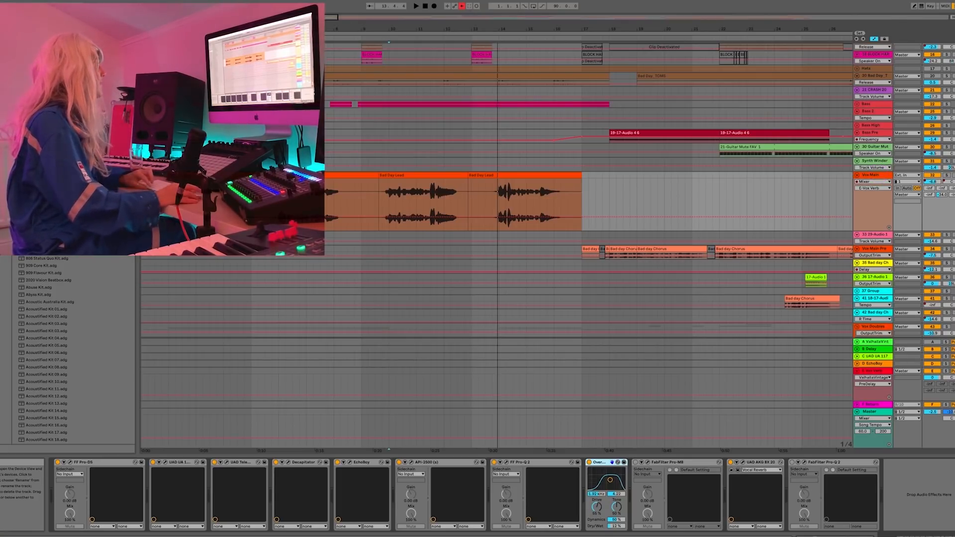
click(387, 201)
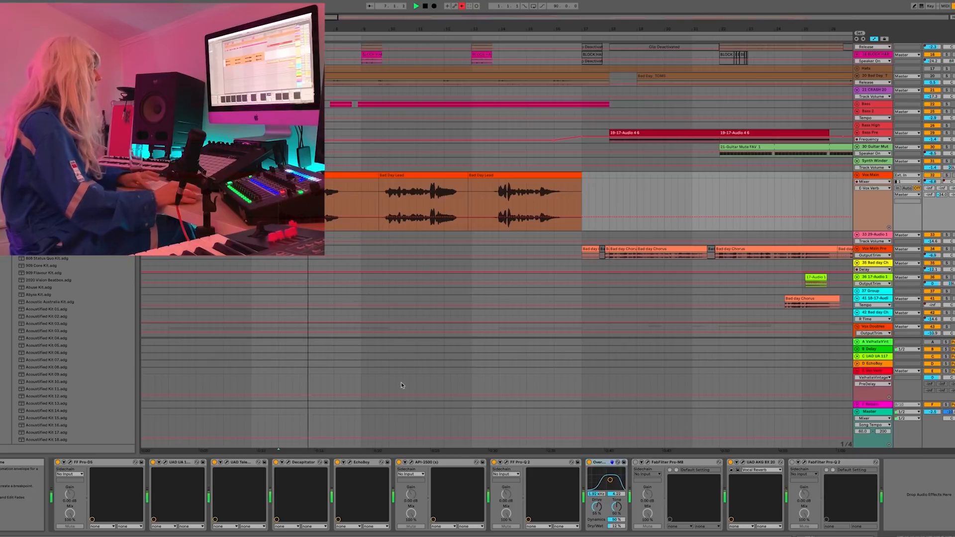
click(348, 462)
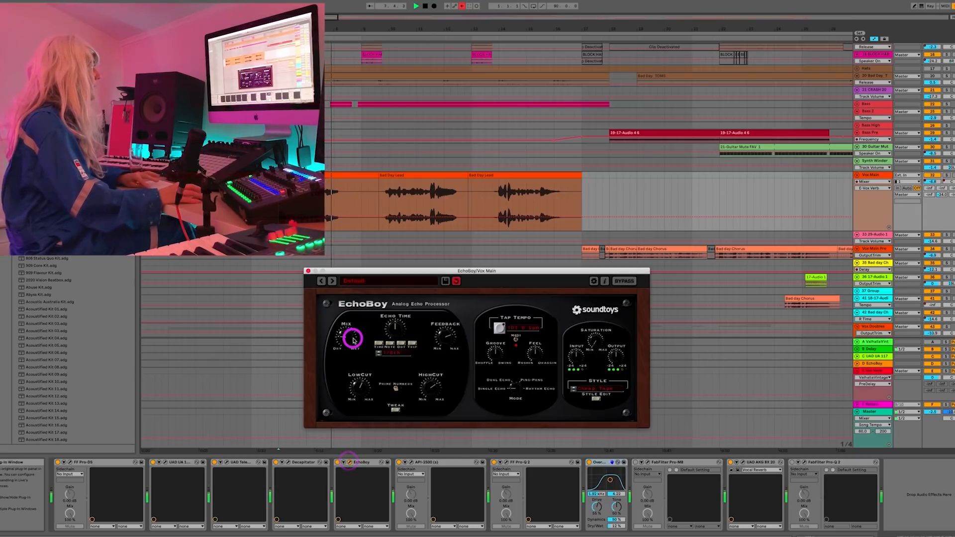
click(450, 339)
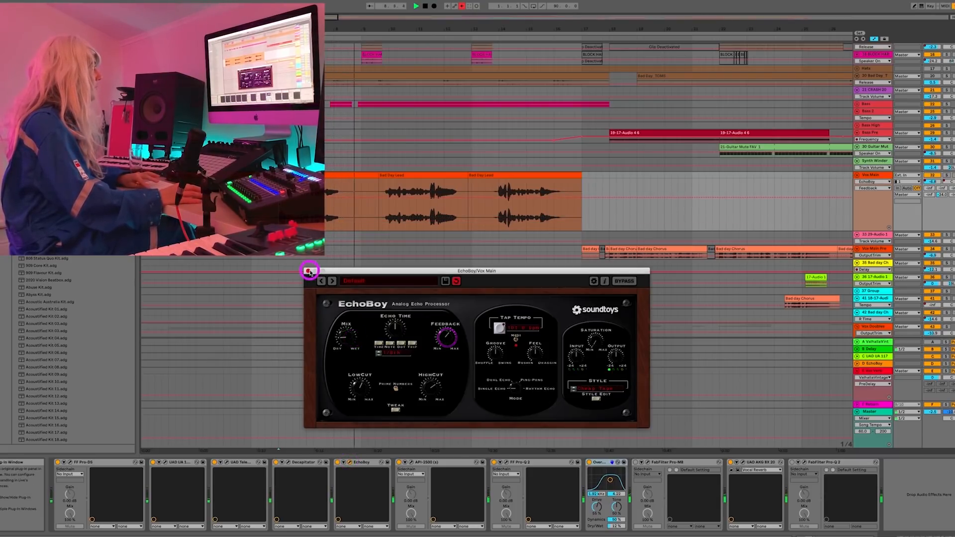
click(309, 271)
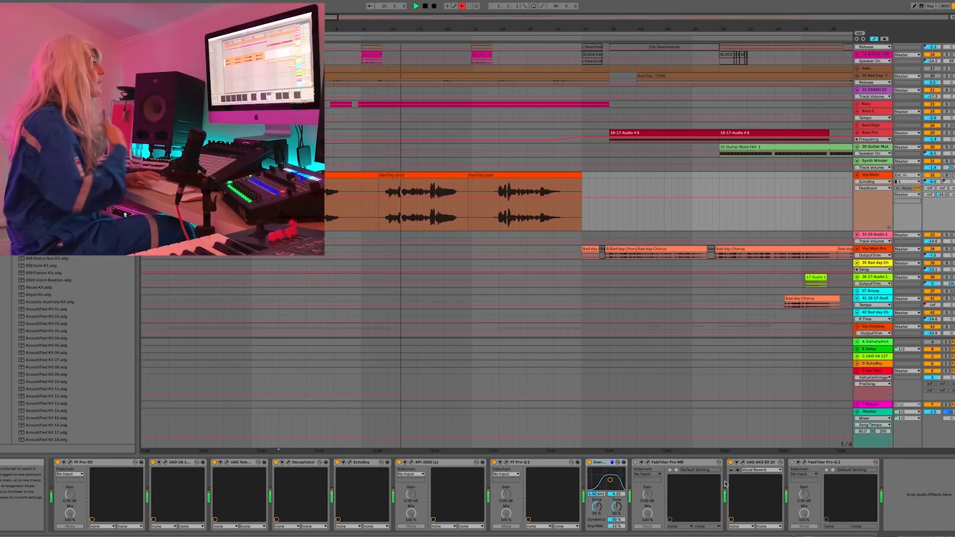
Enable FabFilter Pro-MB on Vox Main, view its bands, hide the plug-in window and audition the vocal.
click(636, 463)
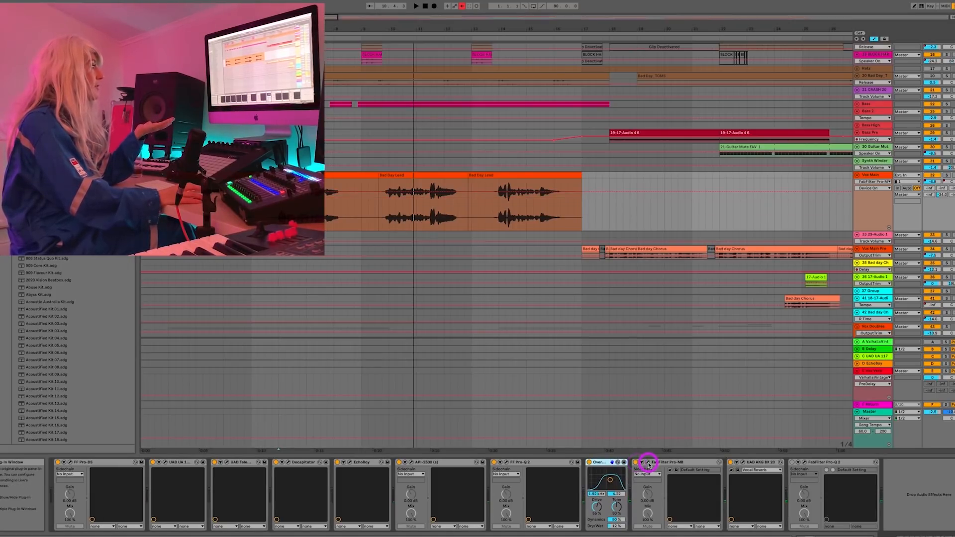
click(649, 462)
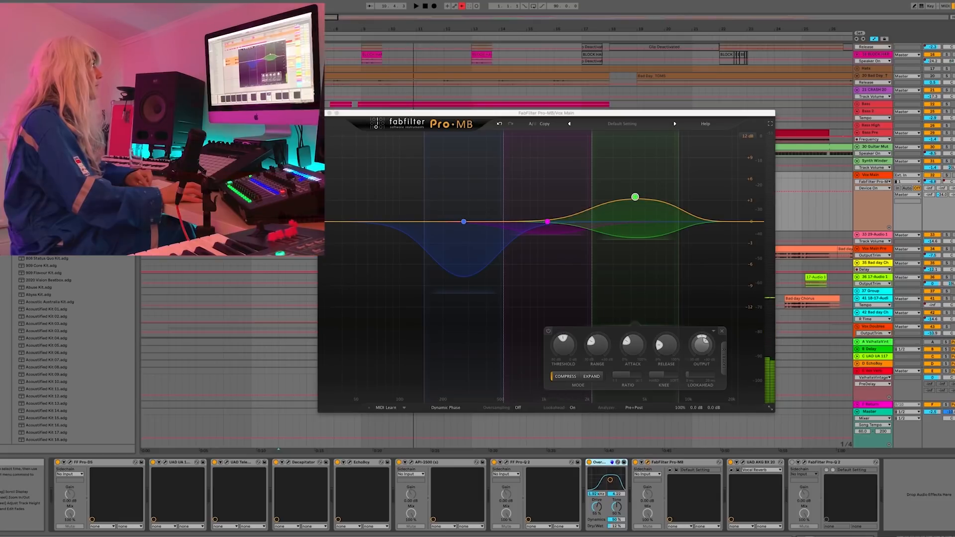
key(super+alt+p)
click(389, 203)
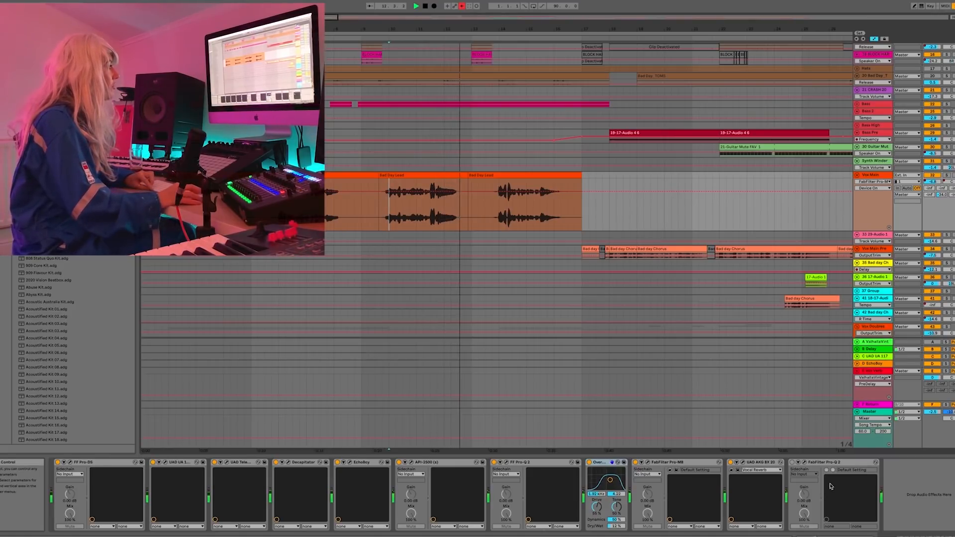
Enable the final FabFilter Pro-Q 2 on Vox Main and play the following chorus section.
click(804, 462)
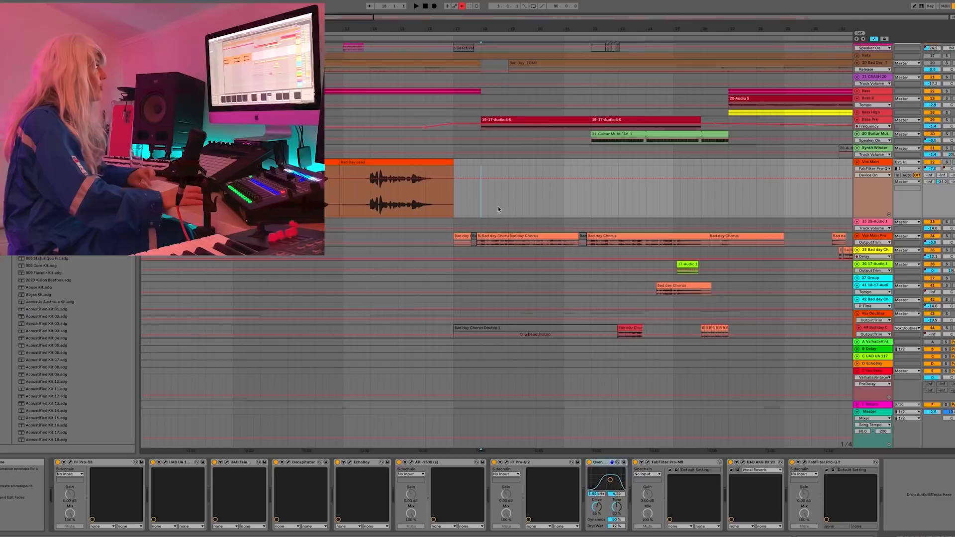
click(473, 193)
key(space)
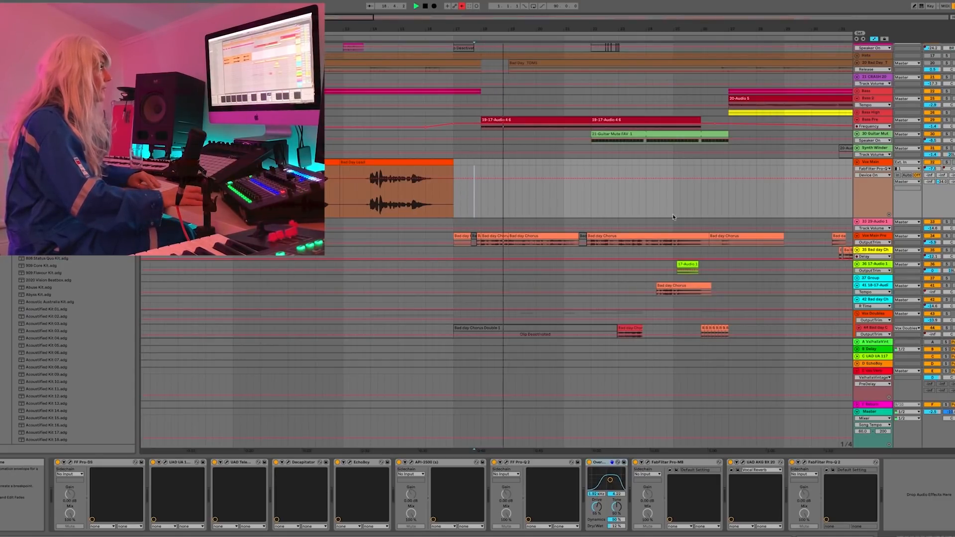
Stop playback and open the 1176, LA-2, Decapitator, EchoBoy and LFOTool windows on the Vox Main Pre track.
click(801, 240)
key(space)
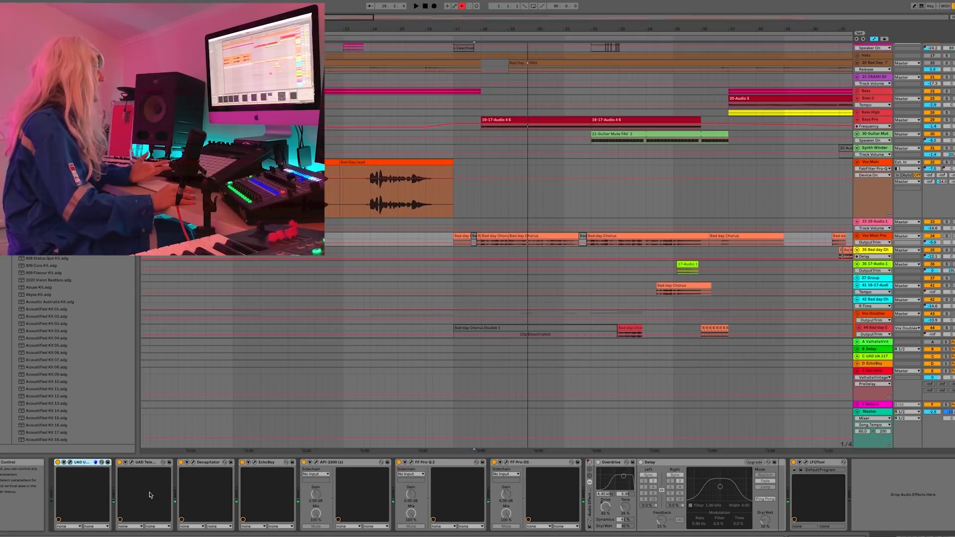
click(70, 463)
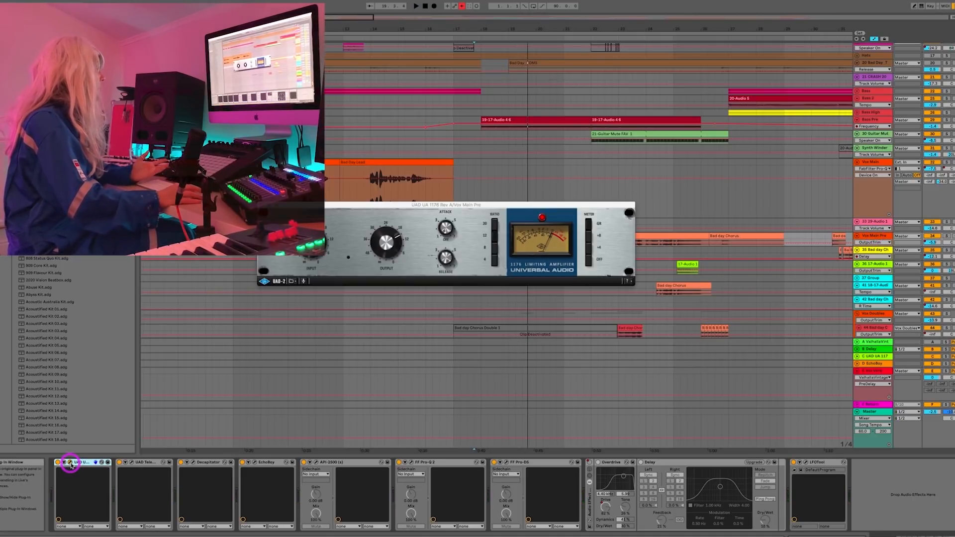
click(131, 463)
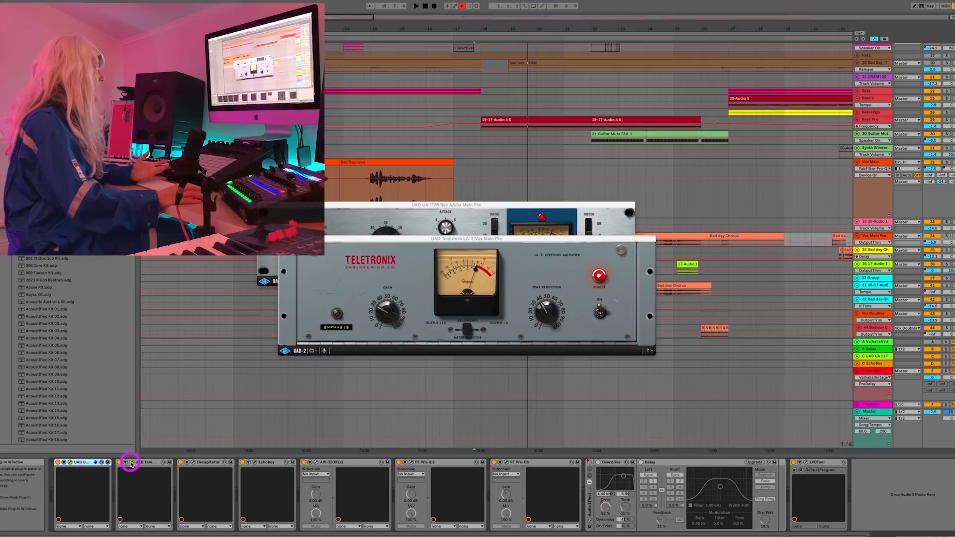
click(193, 463)
click(255, 463)
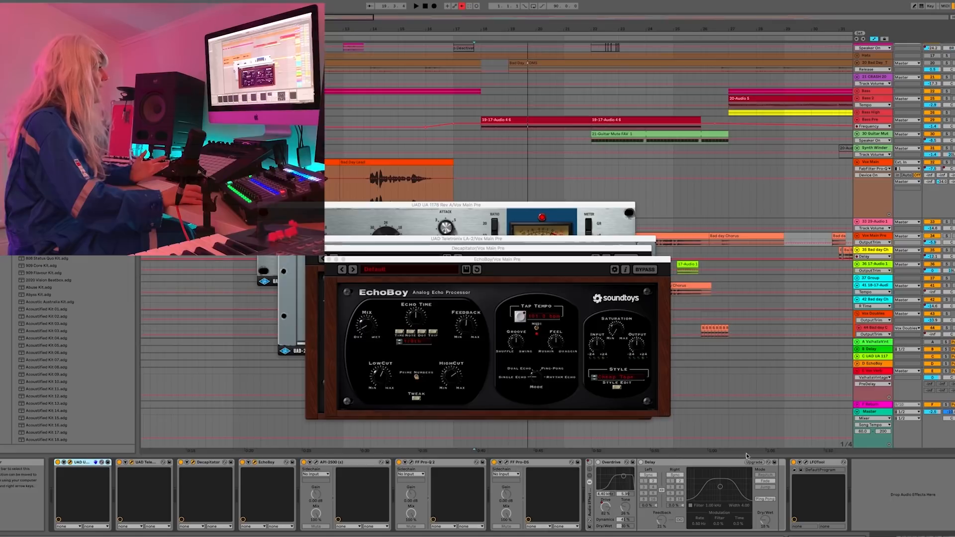
click(806, 462)
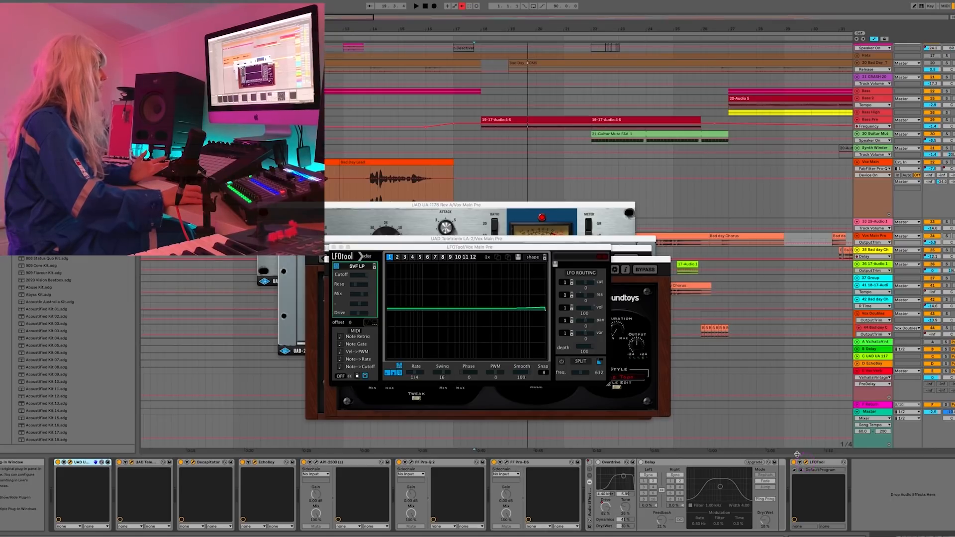
Close all the open plug-in windows of the Vox Main Pre track.
click(334, 246)
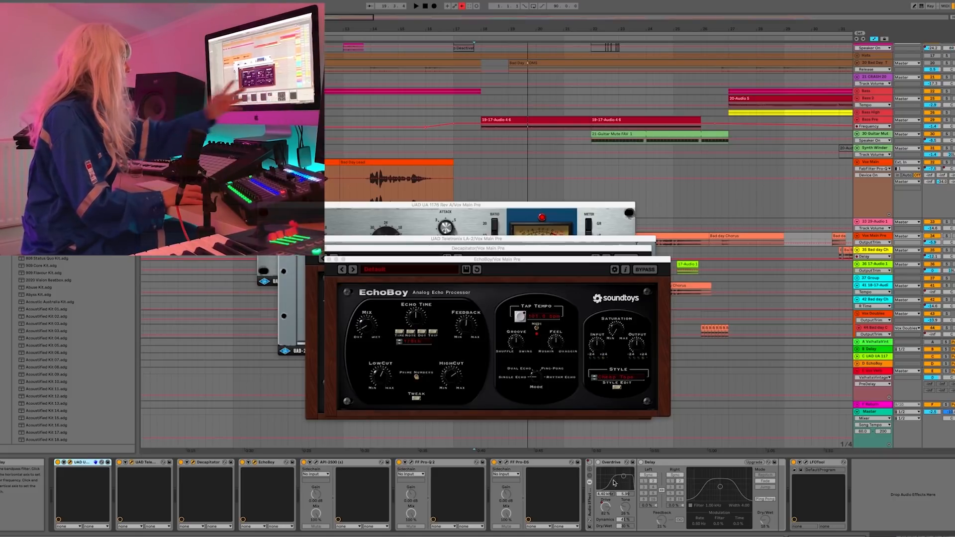
click(329, 260)
click(329, 260)
click(282, 240)
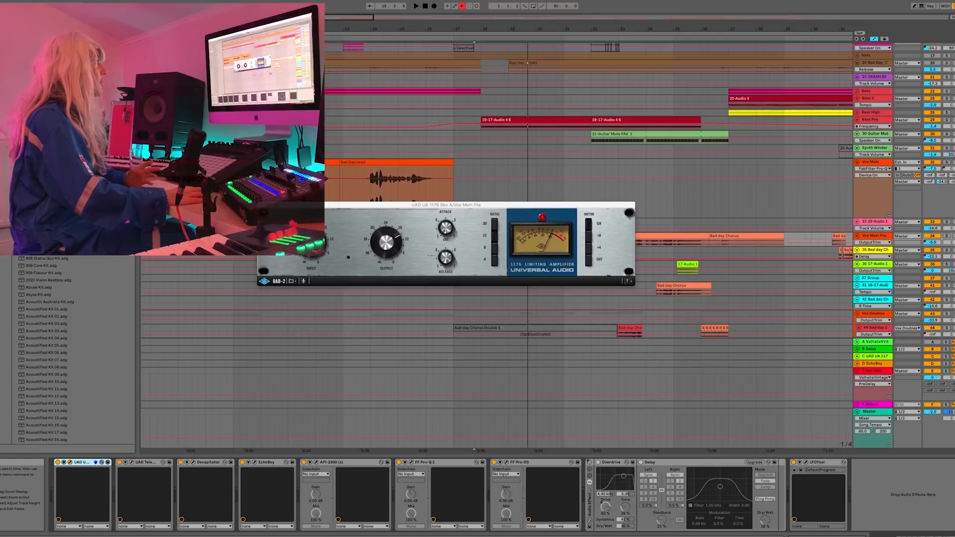
click(261, 205)
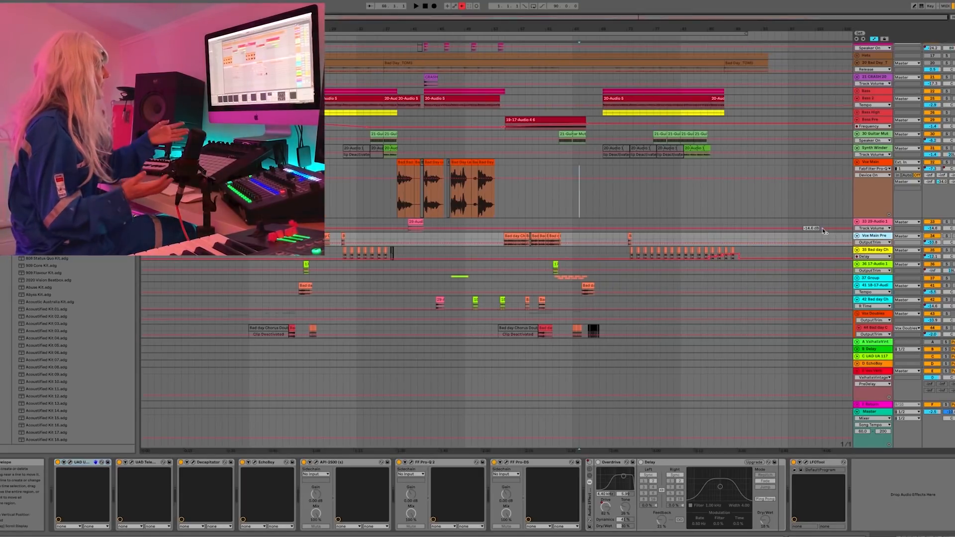
Look through the Vox Main, 29-Audio and Vox Main Pre tracks and play Vox Main's later group of clips.
click(880, 162)
click(880, 221)
click(879, 236)
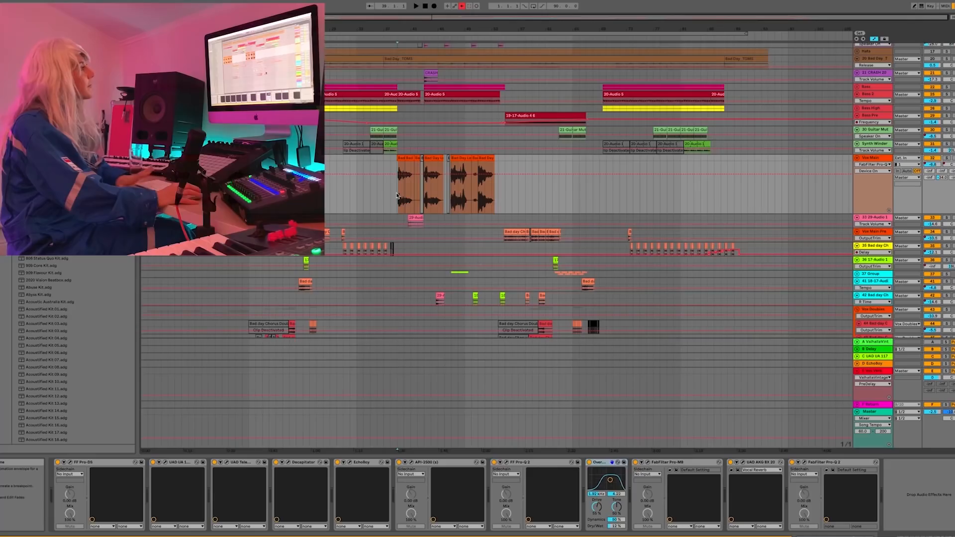
key(space)
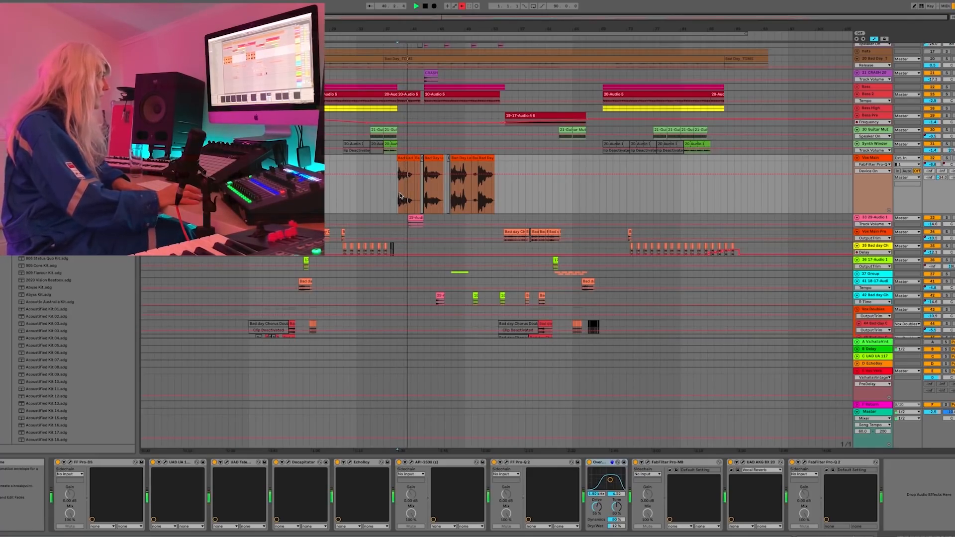
Switch Vox Main's displayed automation from FabFilter Pro-Q 2 to the Mixer while the vocal plays.
click(885, 160)
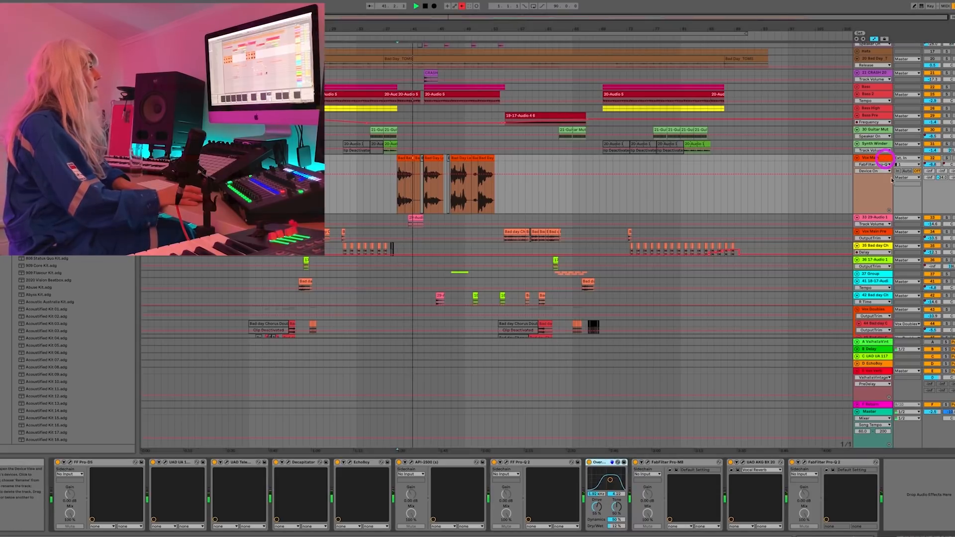
click(884, 165)
click(881, 165)
click(879, 165)
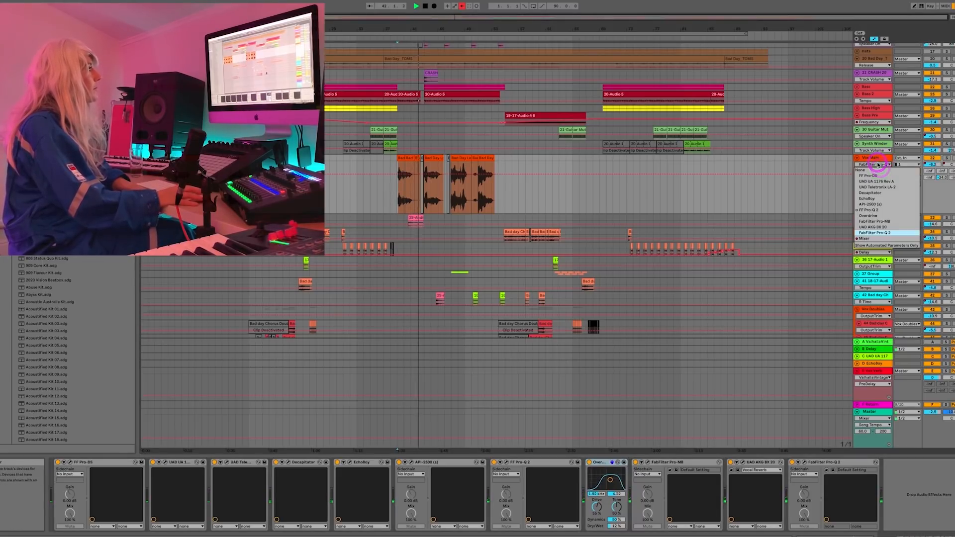
click(878, 239)
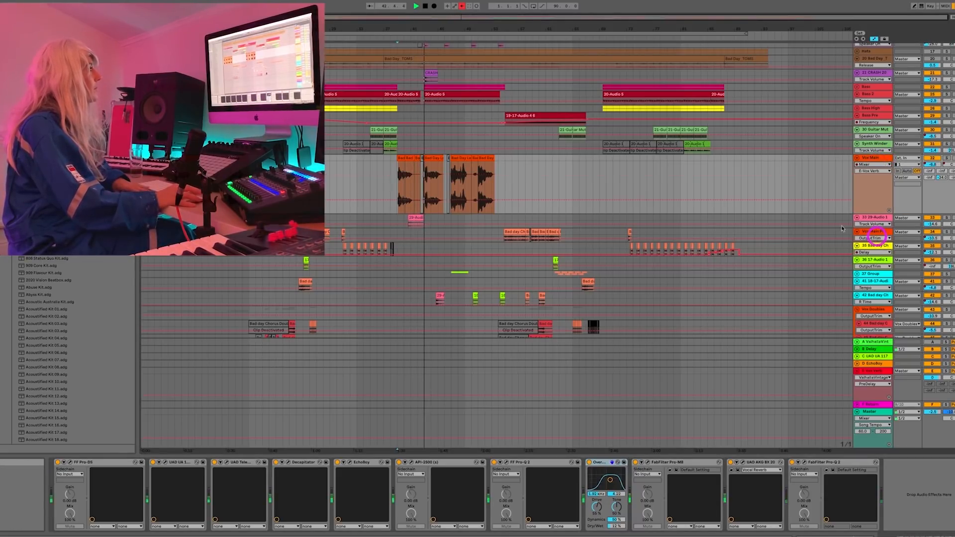